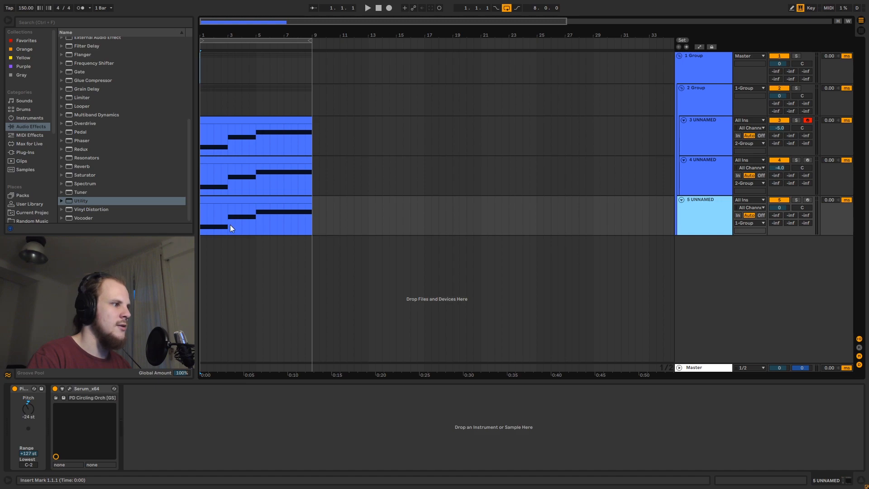
Step: Play all tracks together from bar 1, and audition track 3 in solo from the start
left_click(200, 69)
key("space")
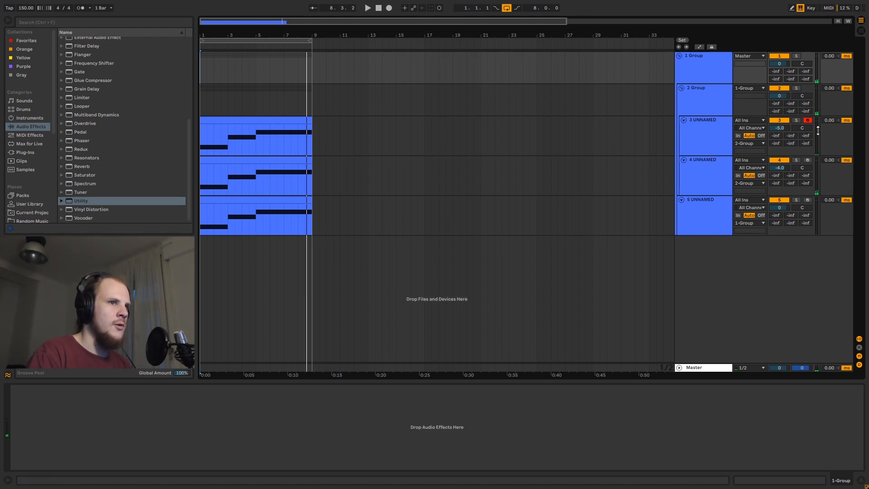
left_click(796, 120)
left_click(234, 123)
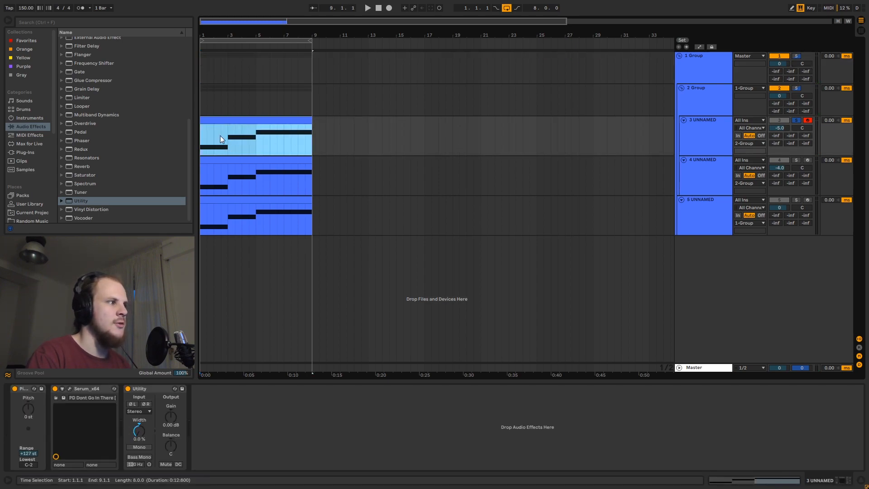
left_click(200, 135)
key("space")
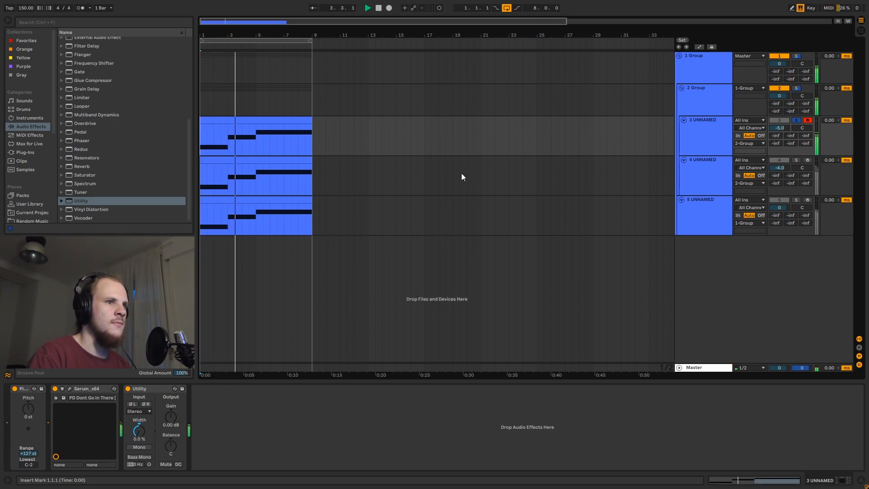
Step: Solo track 4 and play its clip from bar 1
left_click(697, 173)
left_click(796, 160)
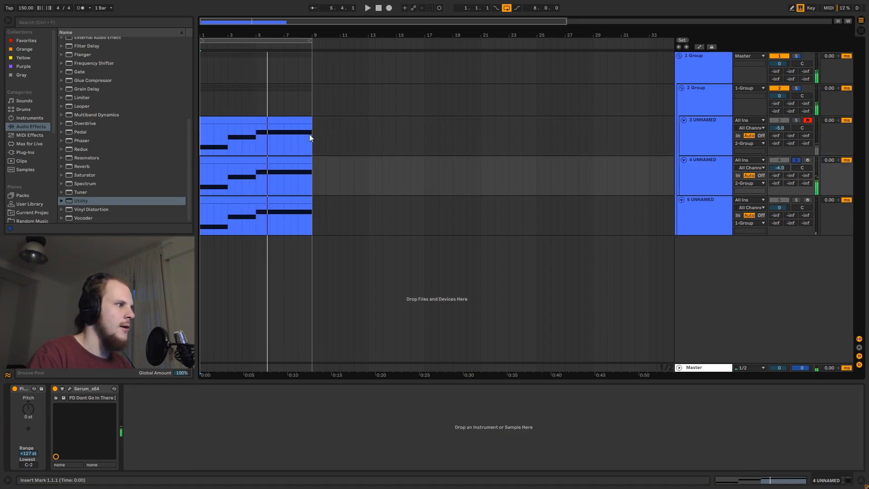
left_click(231, 160)
key("space")
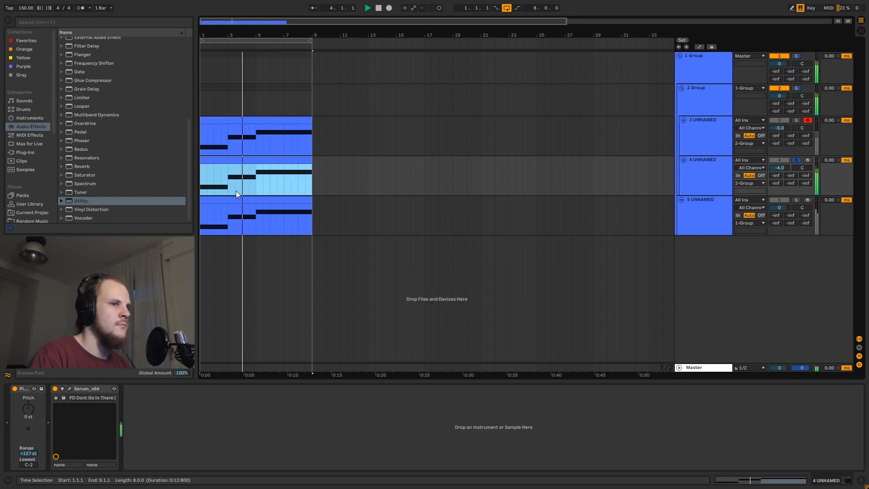
Step: Solo track 5 and play its clip from bar 1, ending with its solo switched off again
left_click(798, 199)
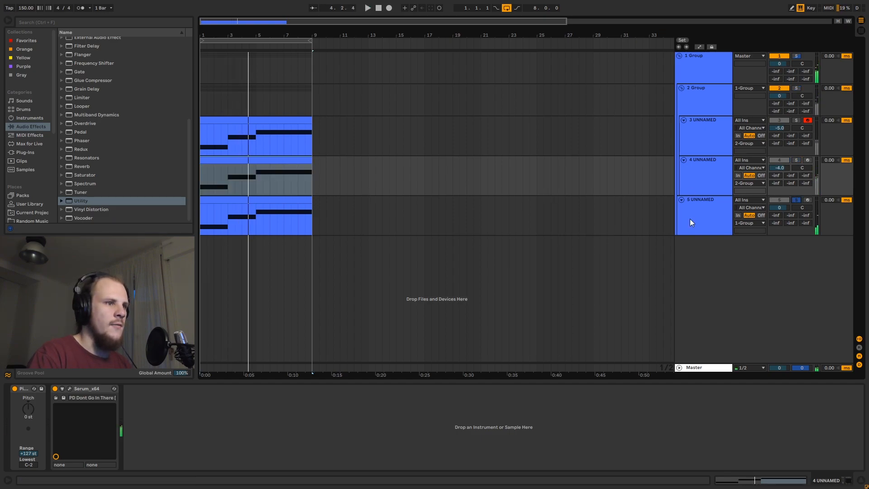
left_click(726, 208)
left_click(234, 200)
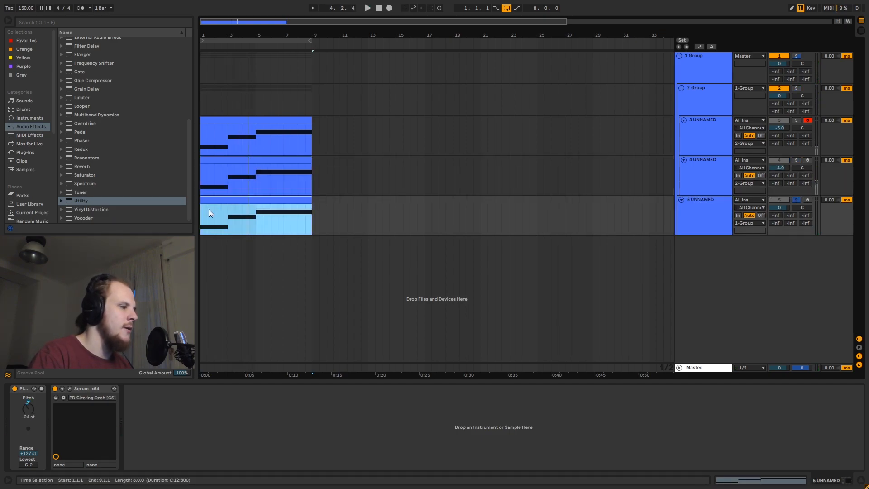
key("space")
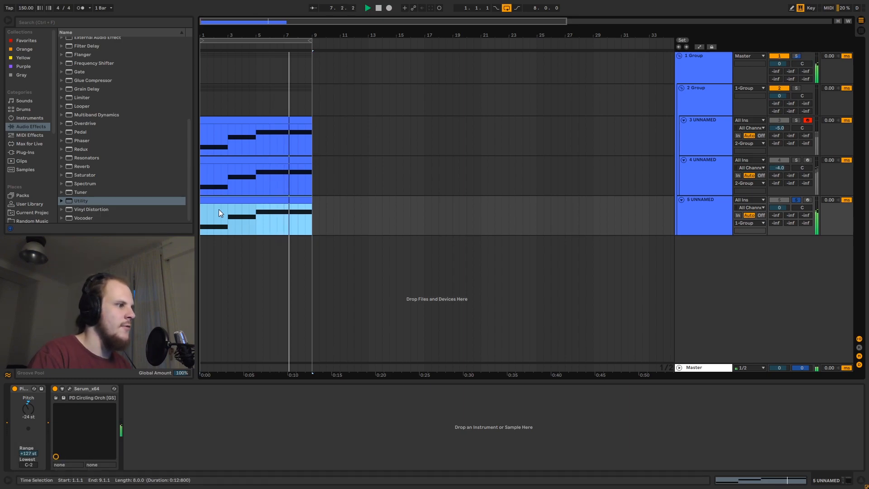
left_click(795, 200)
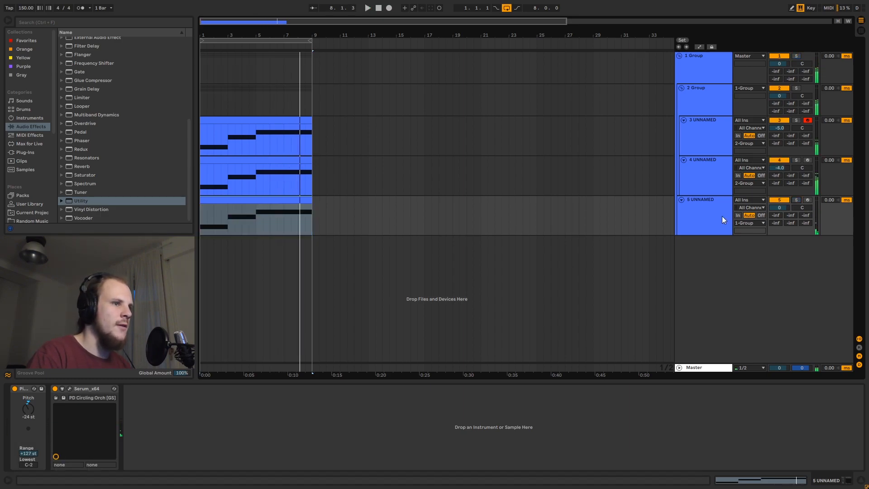
Step: Inspect the device chains of 2 Group and track 3, switching track 3's Utility off and back on
left_click(702, 108)
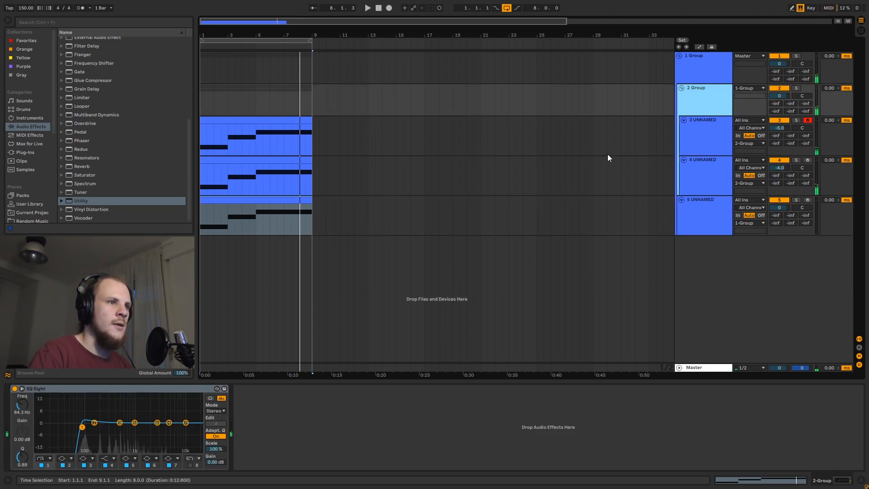
left_click(704, 133)
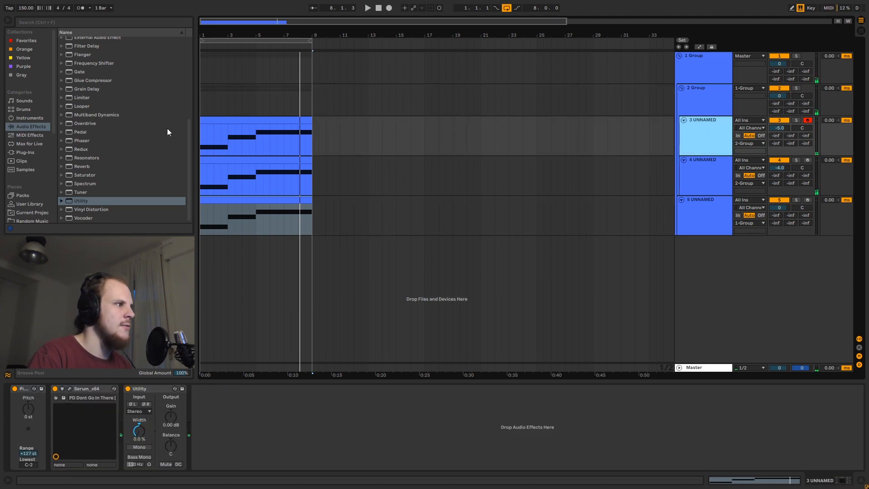
left_click(202, 132)
left_click(202, 132)
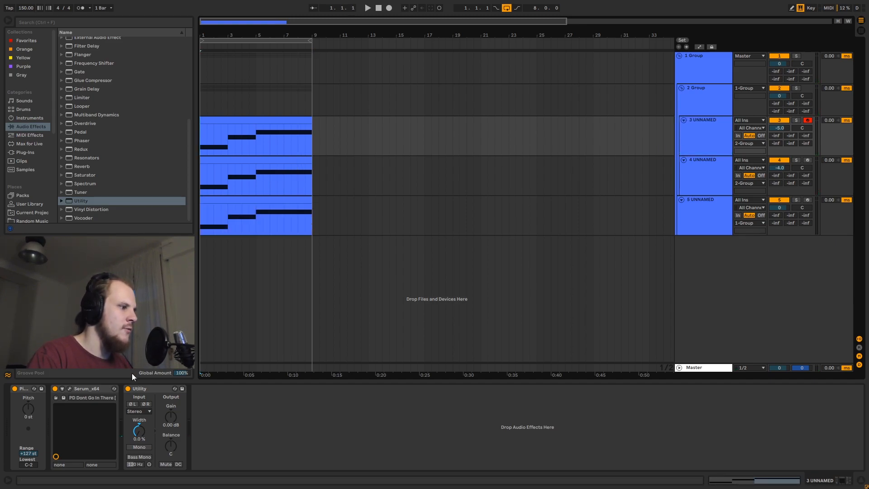
left_click(128, 388)
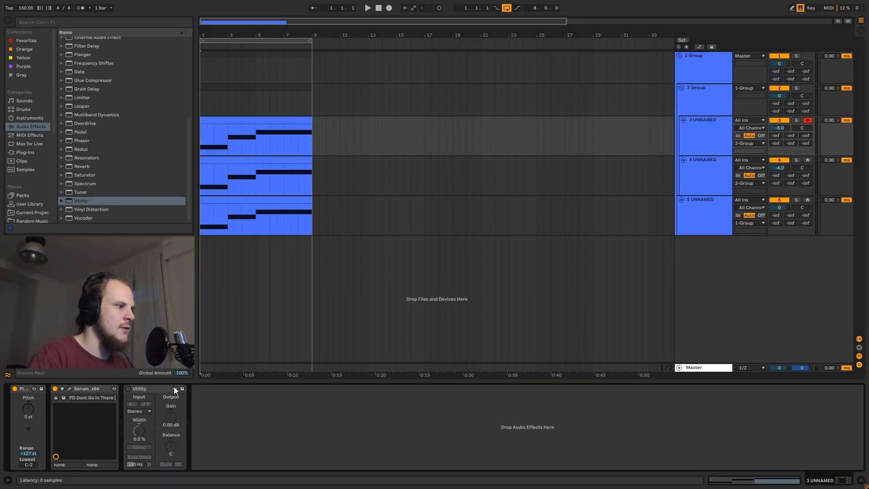
left_click(130, 389)
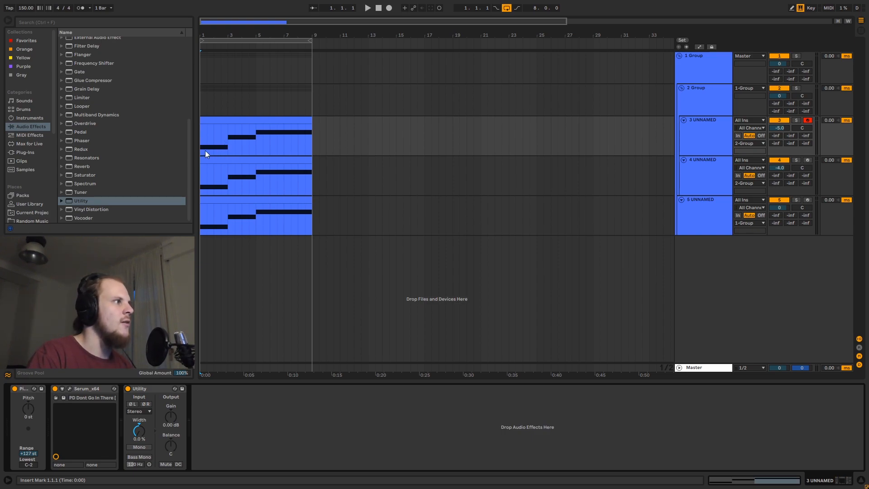
Step: Add the Delay audio effect after Utility on track 3
scroll(149, 158, "up", 3)
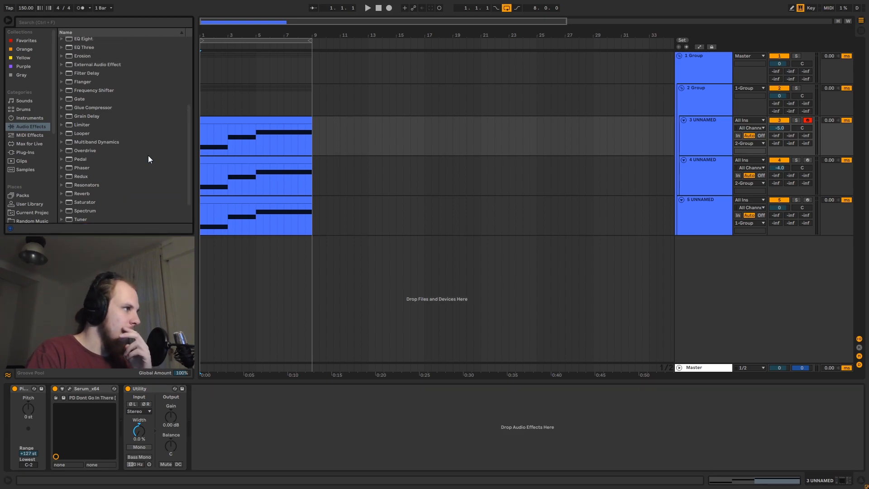
scroll(148, 159, "up", 3)
scroll(149, 159, "up", 5)
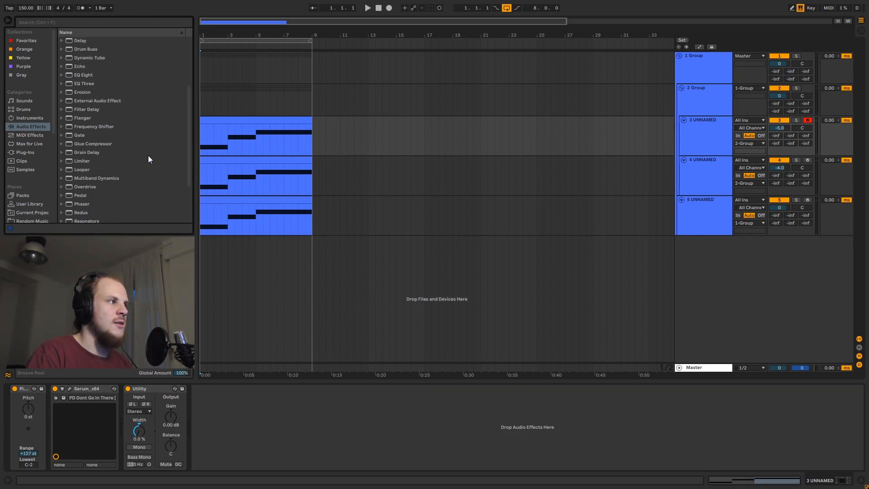
scroll(149, 159, "up", 5)
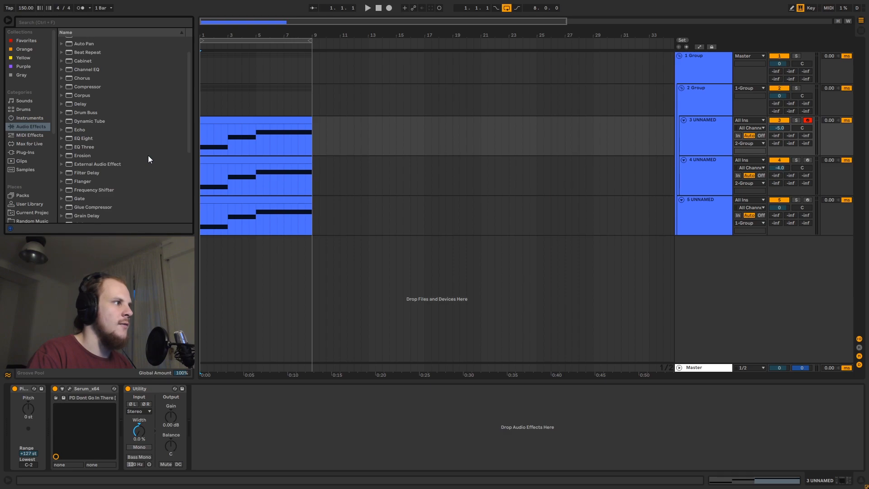
left_click_drag(84, 122, 246, 406)
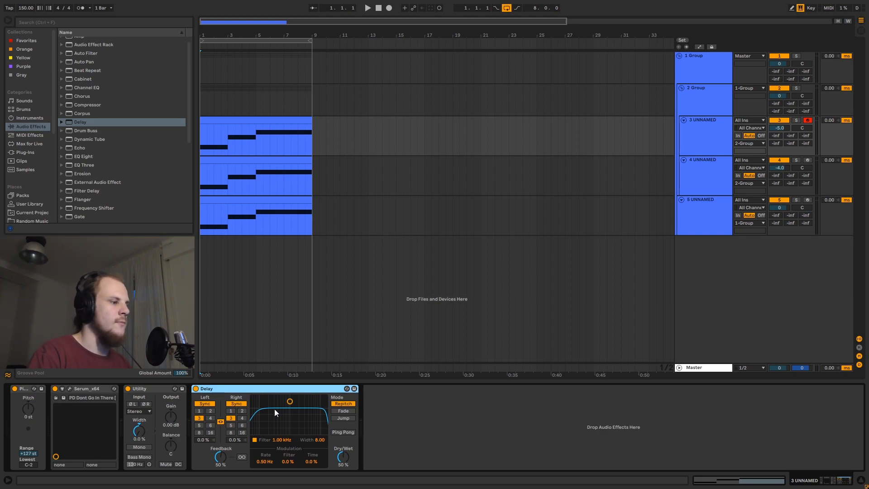
Step: Switch the Delay from sync to time mode and, with the channels unlinked, set left to 1.00 ms and right to 2.25 ms
left_click(243, 405)
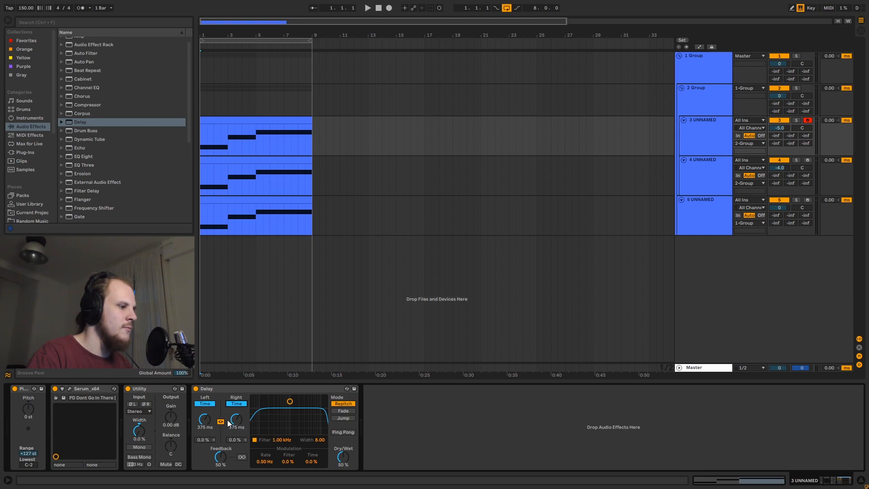
left_click_drag(236, 420, 237, 452)
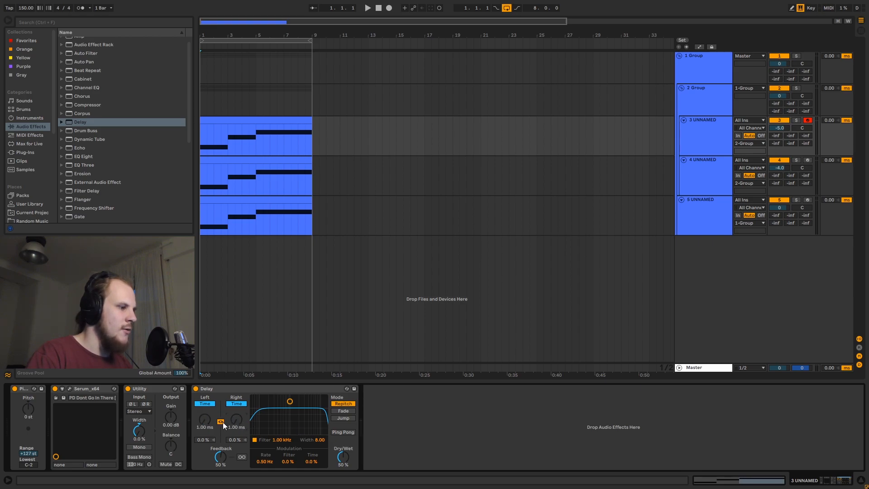
left_click(244, 402)
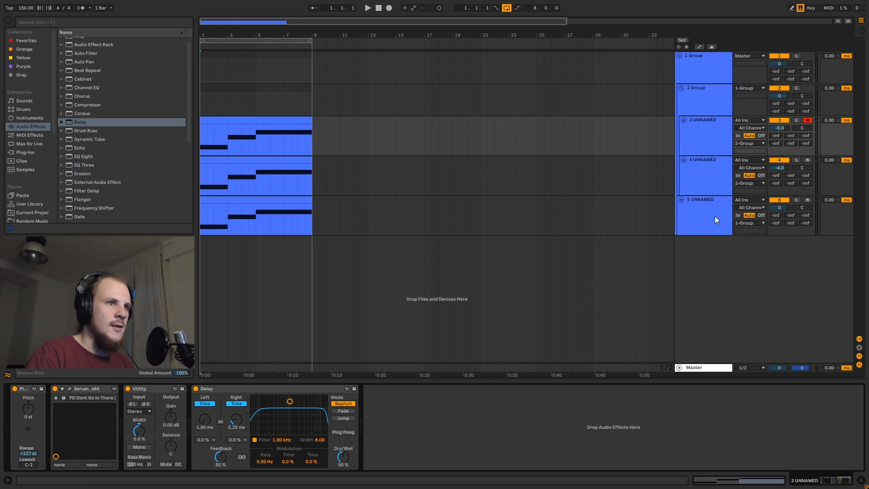
Step: Play track 3 soloed with the Delay's dry/wet at 49%, comparing the sound with the Delay bypassed and active
left_click(796, 120)
left_click(210, 120)
key("space")
left_click_drag(347, 455, 347, 456)
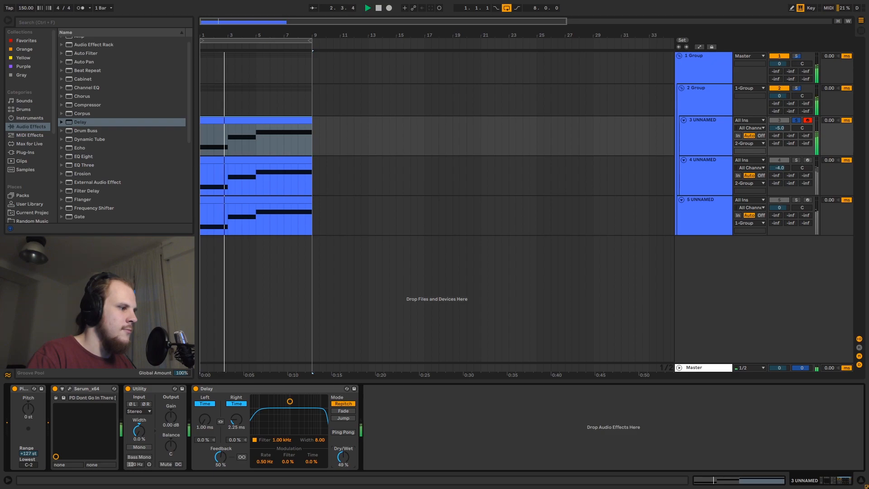
left_click(195, 388)
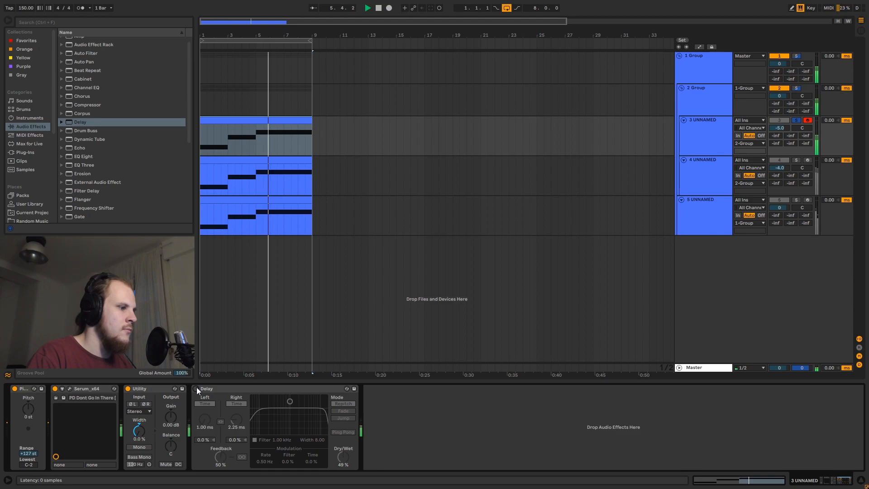
left_click(196, 389)
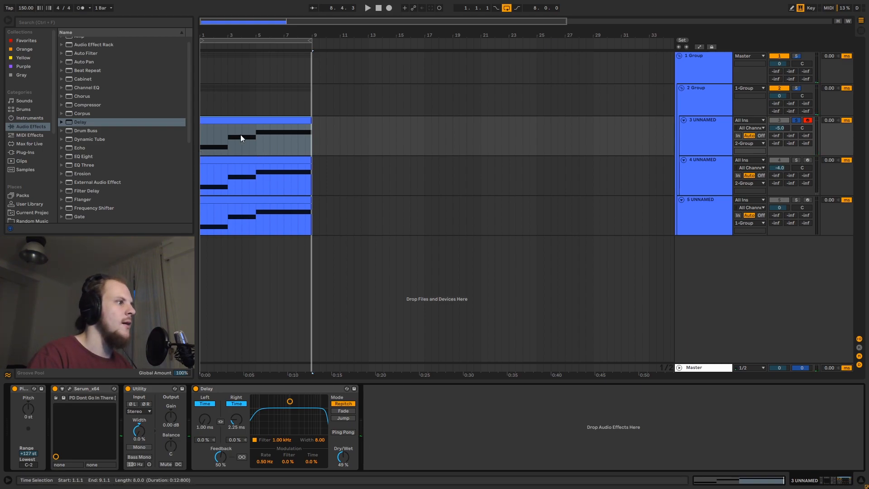
Step: Delete the Delay device from track 3
left_click(250, 390)
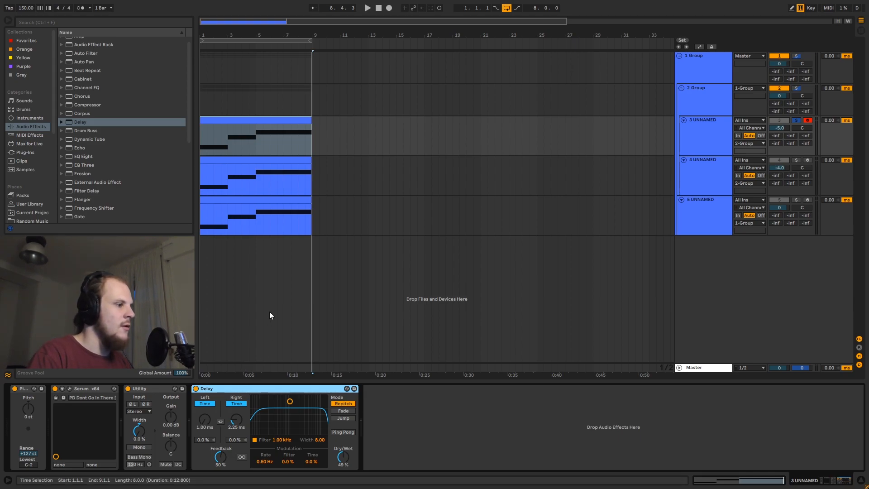
key("Delete")
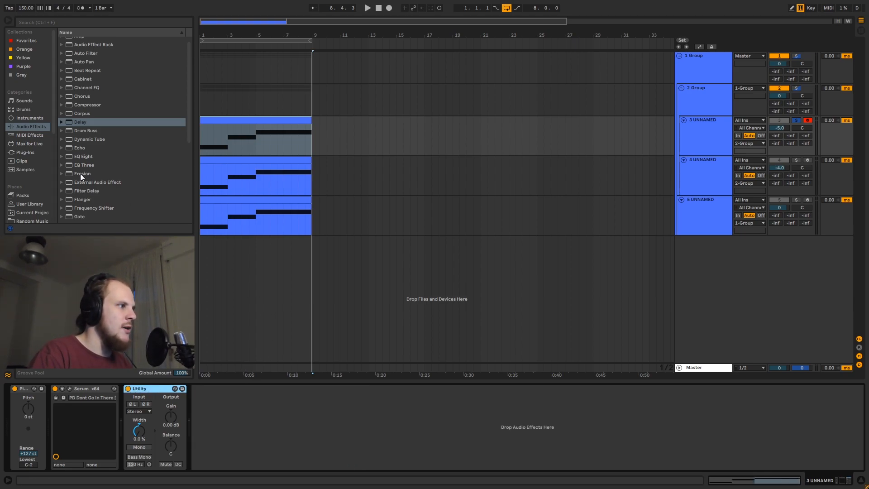
Step: Add Melda's MStereoSpread from the VST stereo effects after Utility on track 3, and move its window clear of the browser
left_click(25, 152)
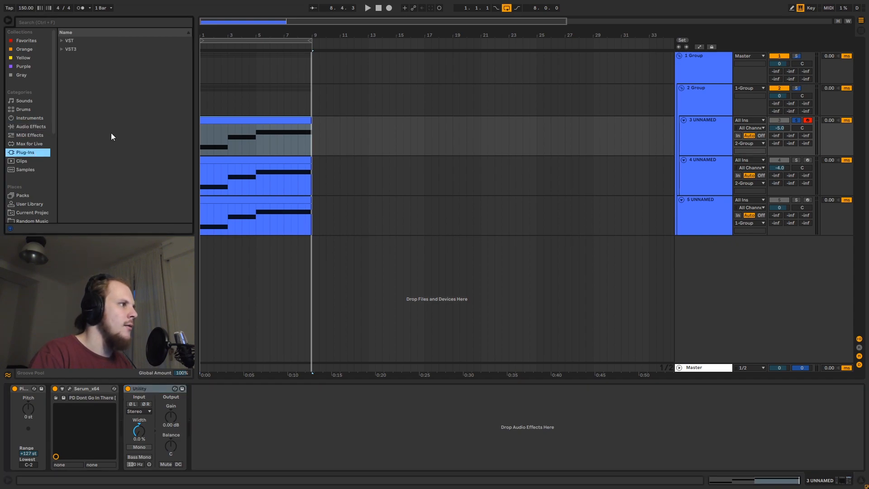
left_click(64, 41)
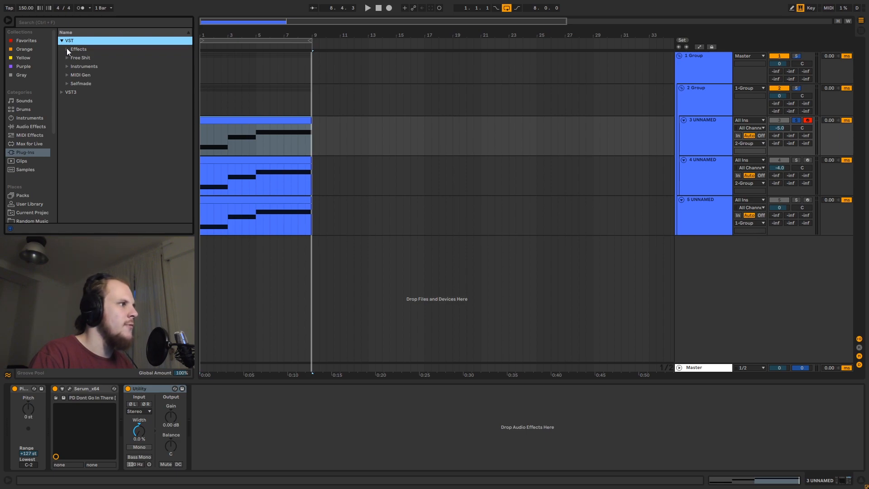
left_click(67, 48)
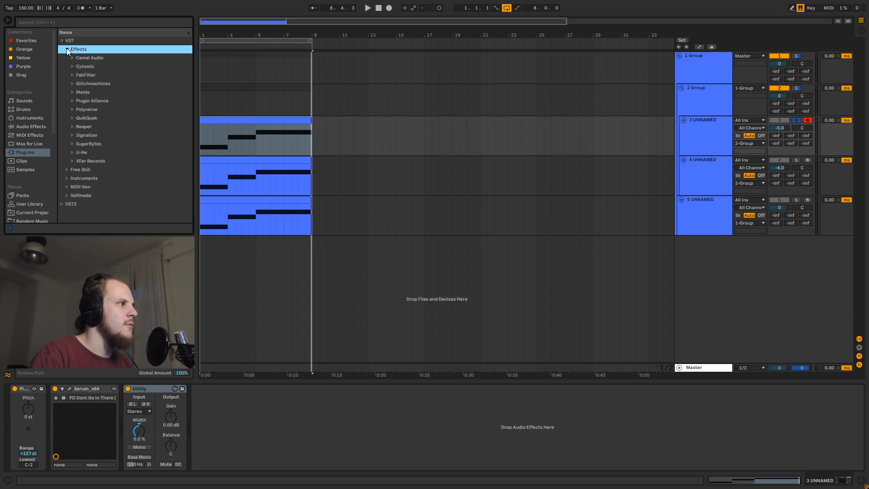
left_click(73, 93)
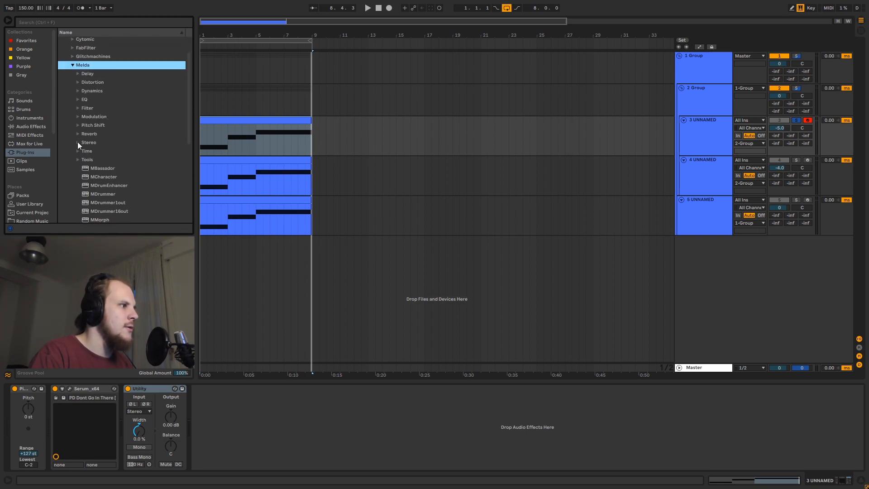
left_click(77, 142)
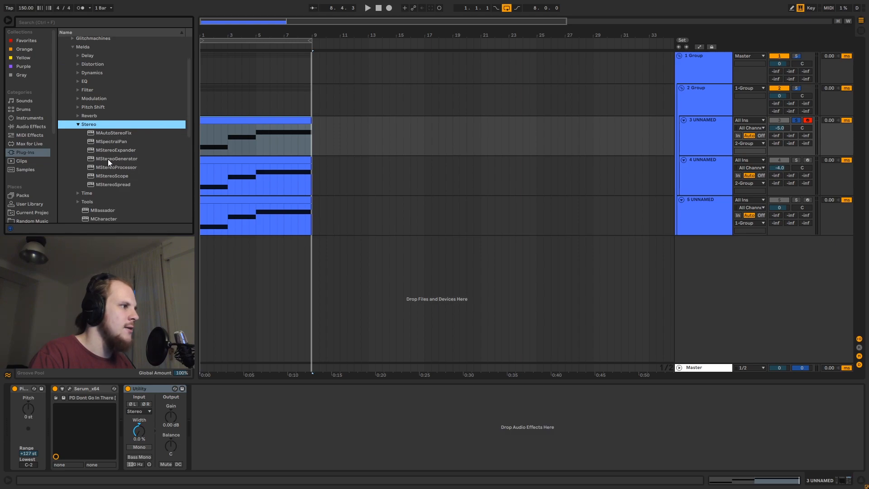
left_click(110, 159)
left_click(115, 184)
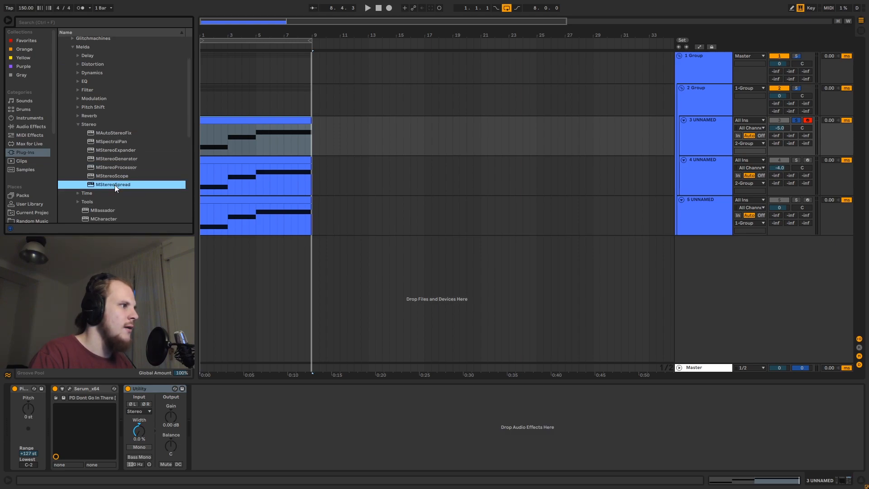
left_click(128, 159)
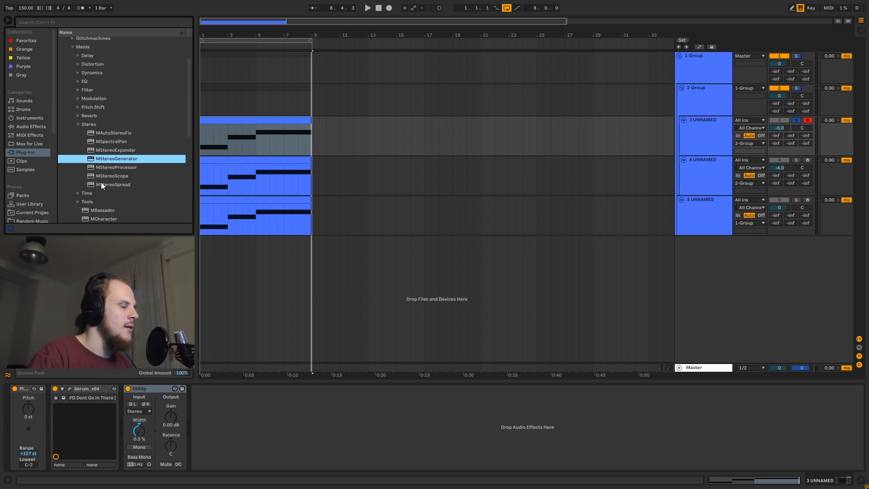
left_click_drag(101, 184, 235, 420)
left_click_drag(213, 40, 477, 58)
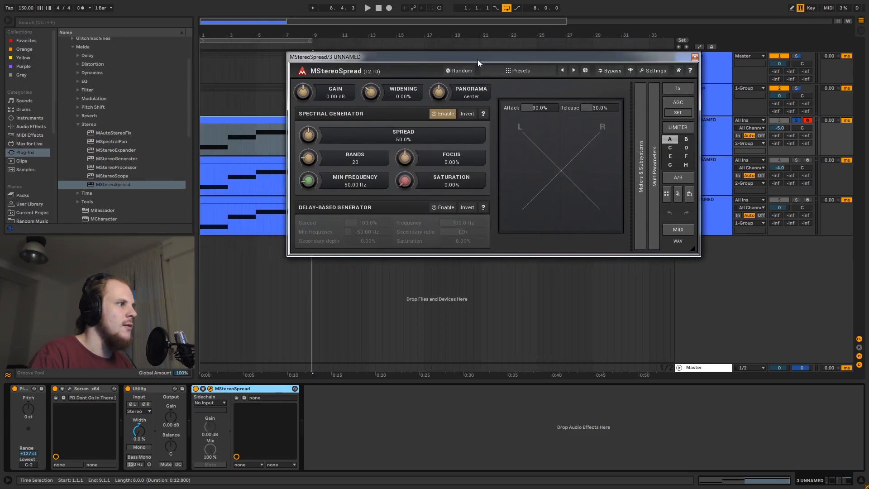
Step: Play track 3 from the start through MStereoSpread with its spectral spread at 50%, and close the plug-in window
left_click(227, 118)
left_click(201, 138)
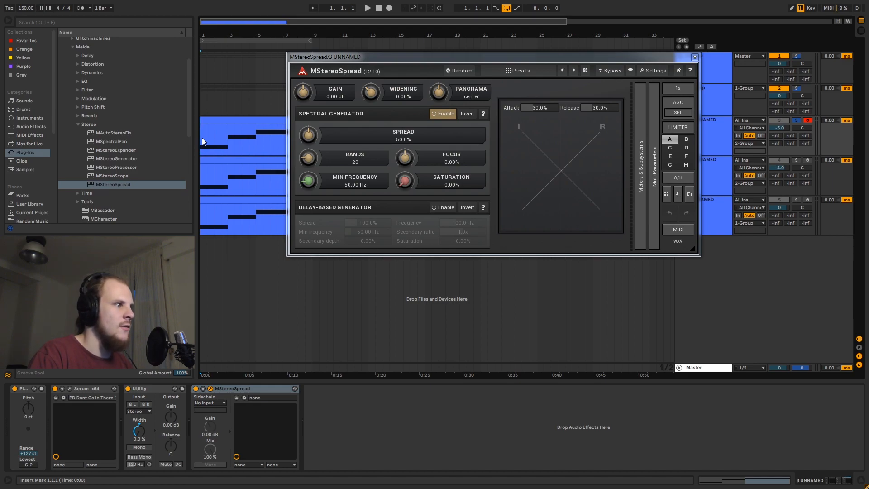
key("space")
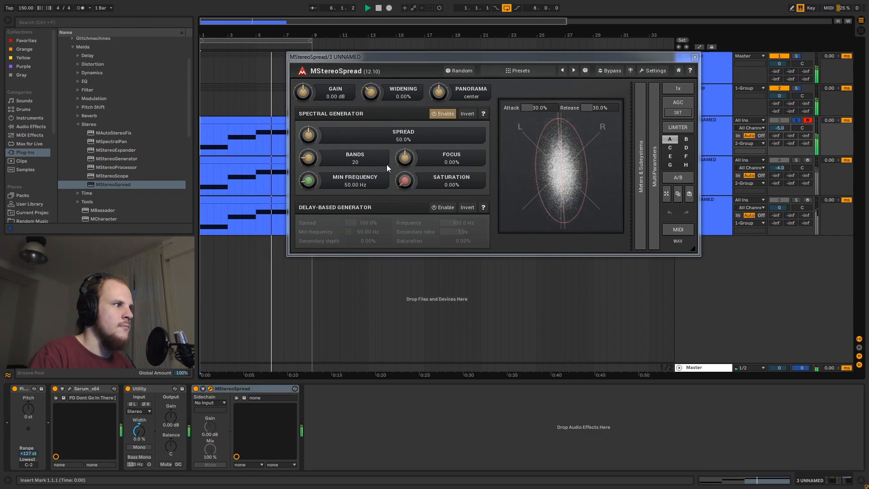
key("space")
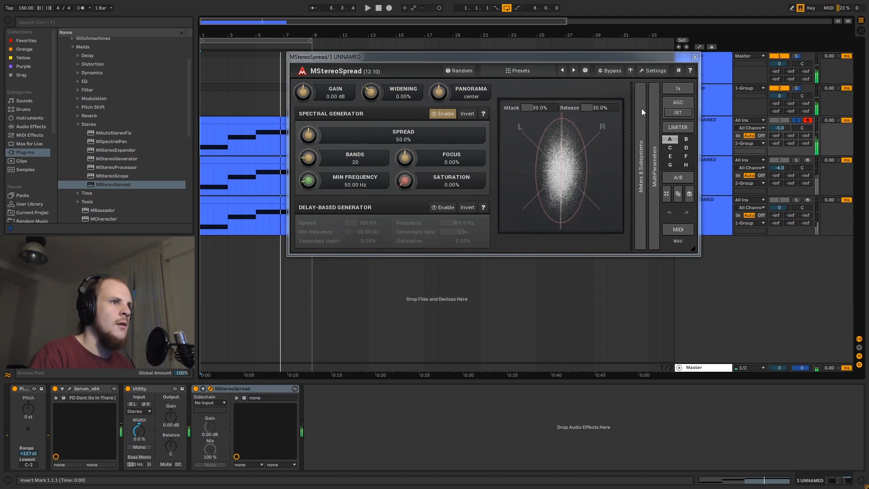
left_click(695, 57)
Step: Solo track 4 in place of track 3 and add Melda's MStereoProcessor after its Serum instrument
left_click(293, 160)
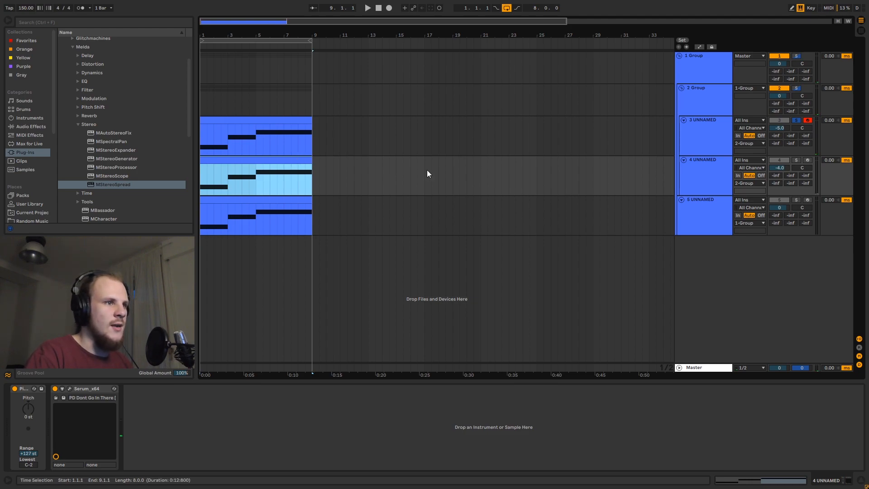
left_click(713, 175)
left_click(794, 160)
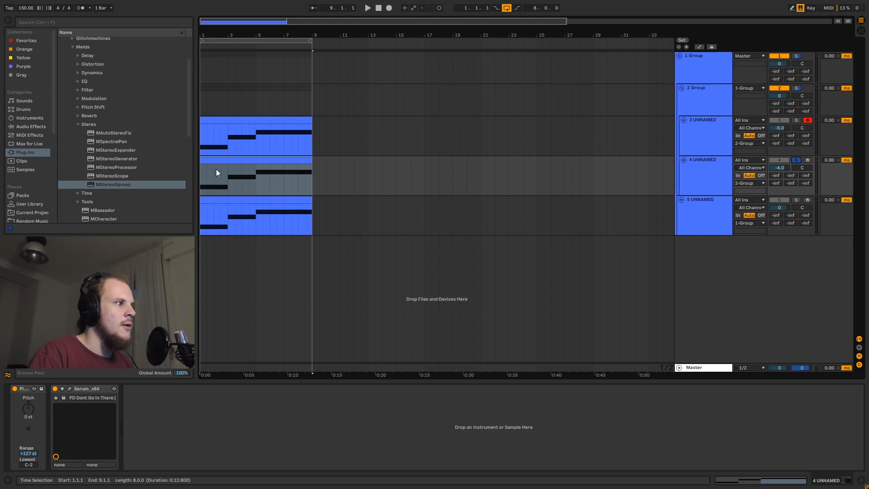
left_click(201, 174)
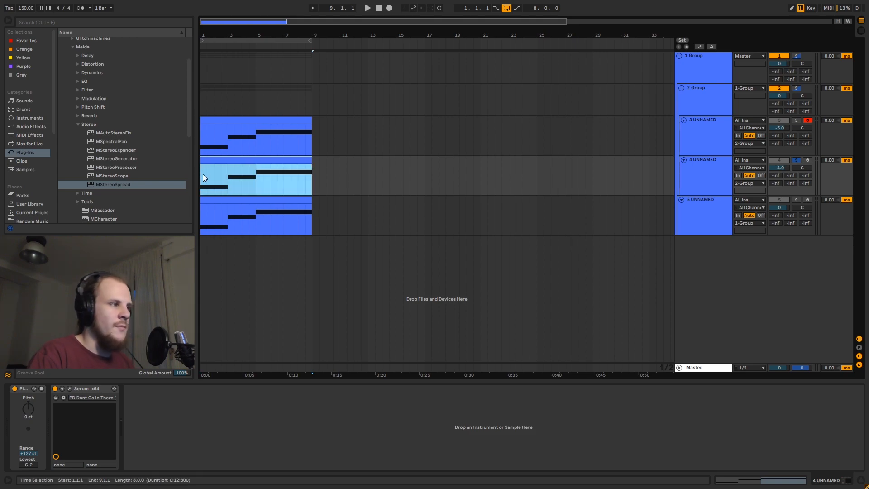
left_click(201, 175)
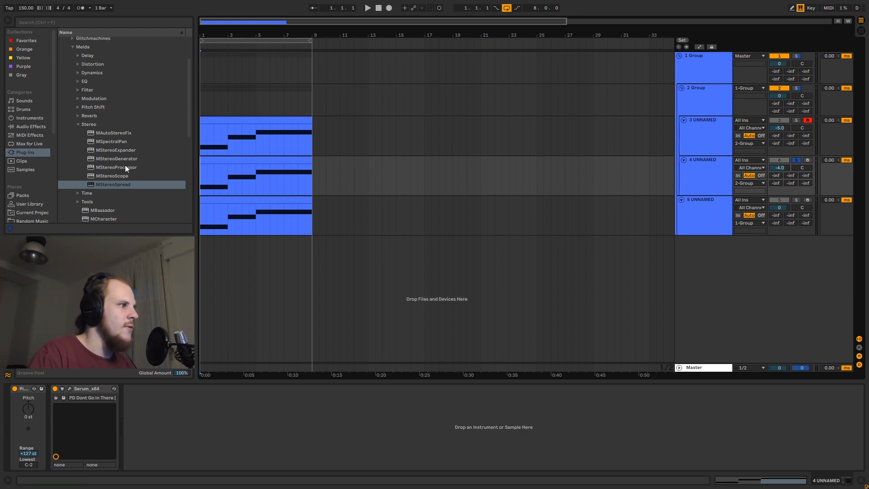
left_click_drag(113, 168, 147, 169)
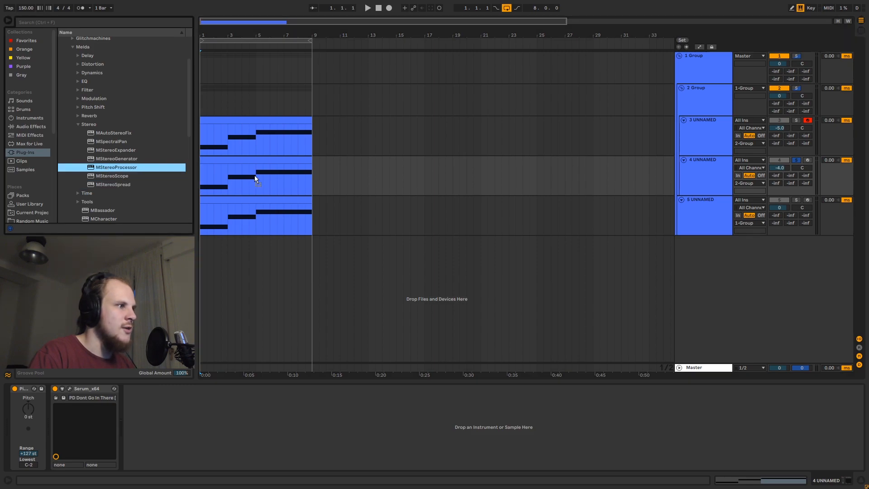
left_click_drag(256, 176, 256, 175)
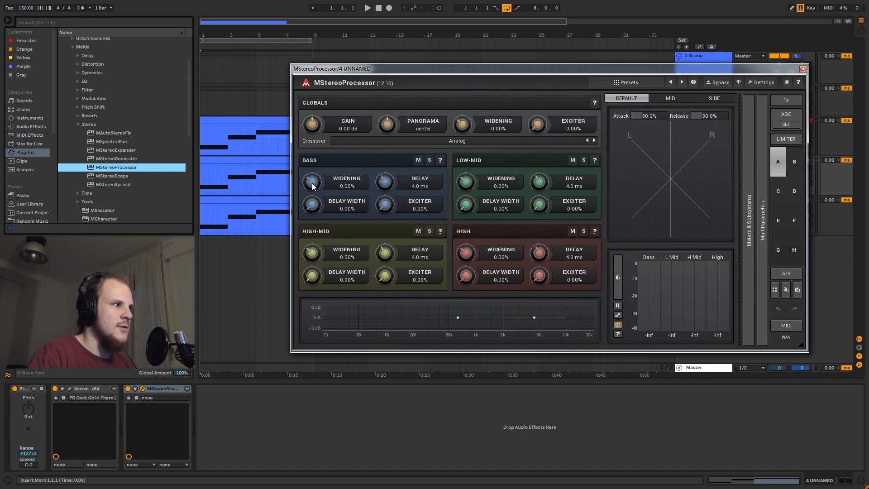
Step: Set MStereoProcessor's band widening to Mono for bass, -38.4% for low-mid, 28.8% for high-mid and 37.2% for high, and close its window
left_click_drag(312, 183, 312, 199)
left_click_drag(466, 182, 466, 192)
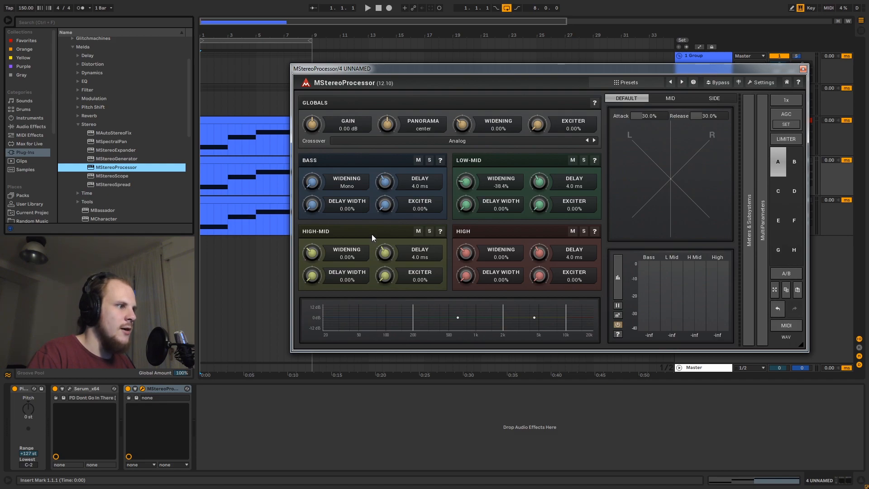
left_click_drag(311, 253, 312, 248)
left_click_drag(466, 252, 465, 244)
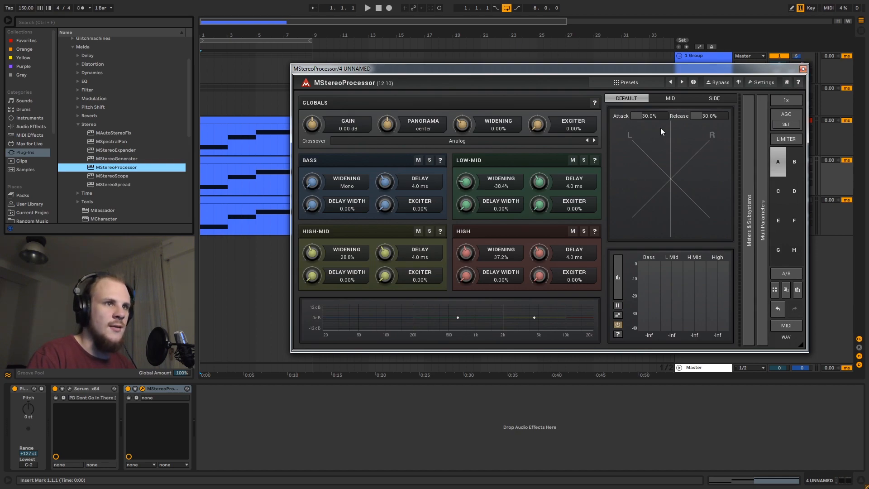
left_click(803, 69)
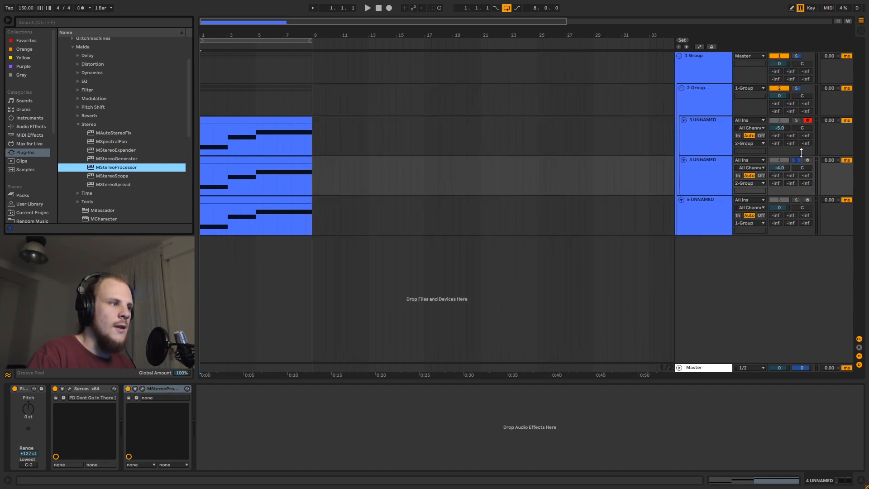
Step: Play track 4 from the start of its clip, comparing the sound with MStereoProcessor bypassed and active
left_click(207, 194)
key("space")
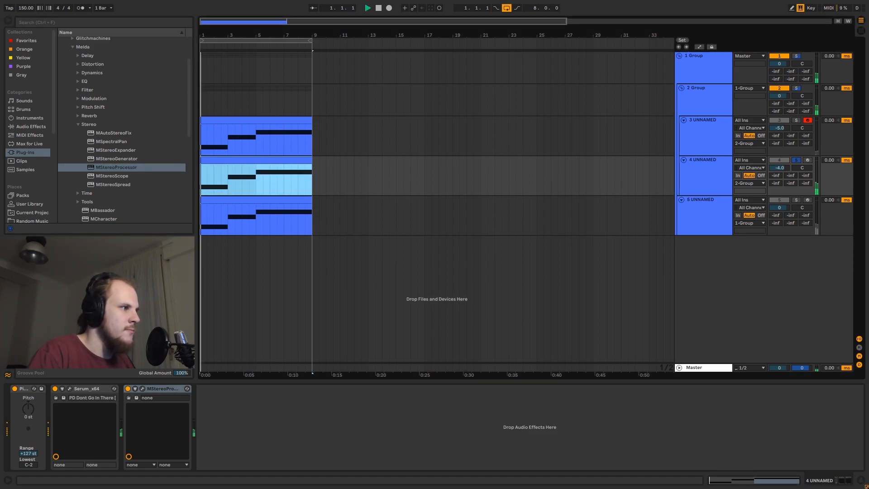
left_click(128, 389)
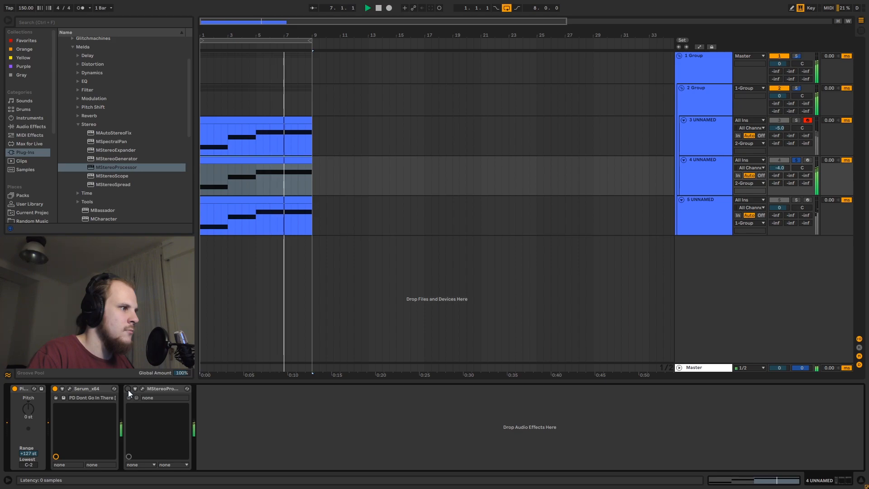
left_click(128, 390)
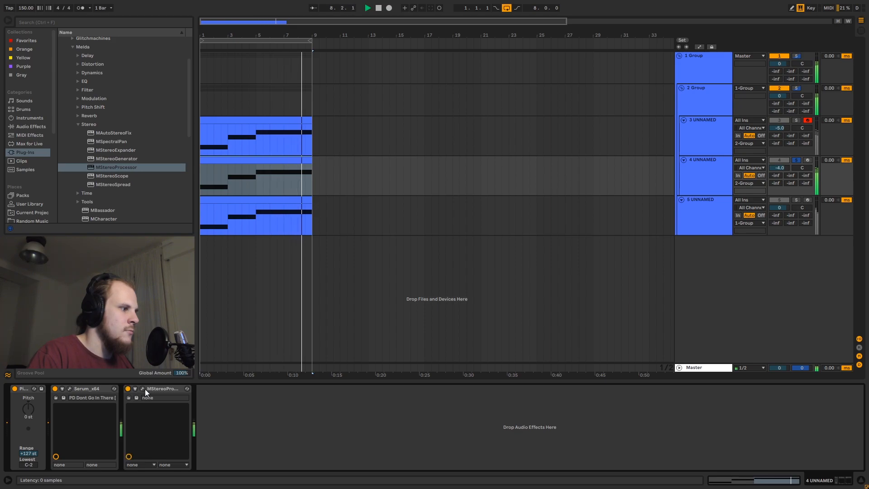
Step: Readjust MStereoProcessor's widening on track 4 to -48.4% for bass, -13.2% for low-mid and -8.4% globally, checking it during playback
left_click(142, 388)
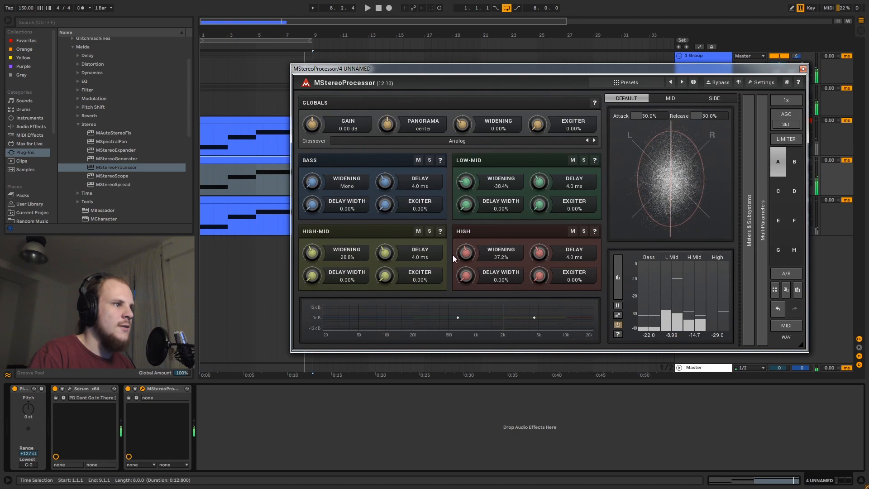
left_click_drag(465, 182, 465, 171)
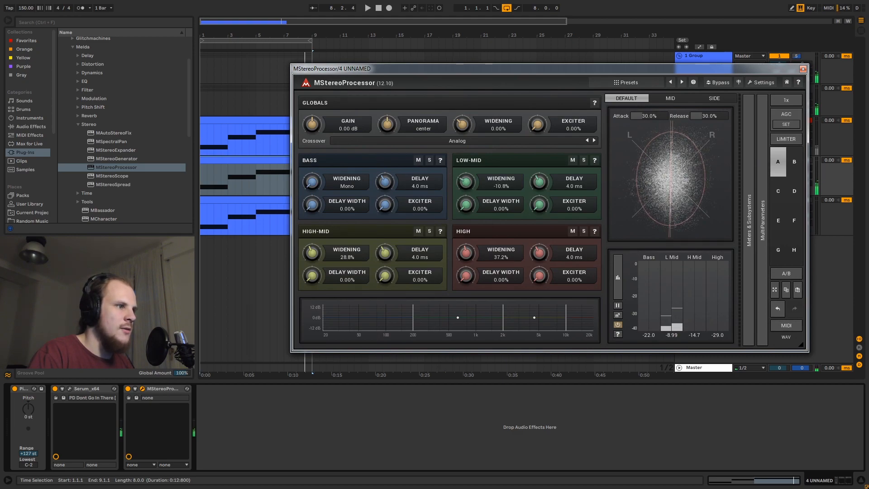
left_click_drag(311, 182, 311, 164)
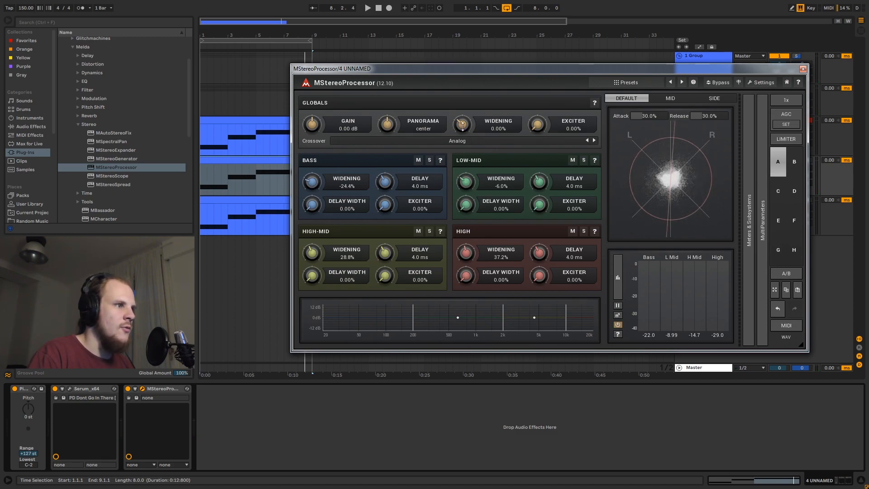
mouse_move(462, 124)
left_mouse_down()
mouse_move(462, 115)
mouse_move(462, 123)
left_mouse_up()
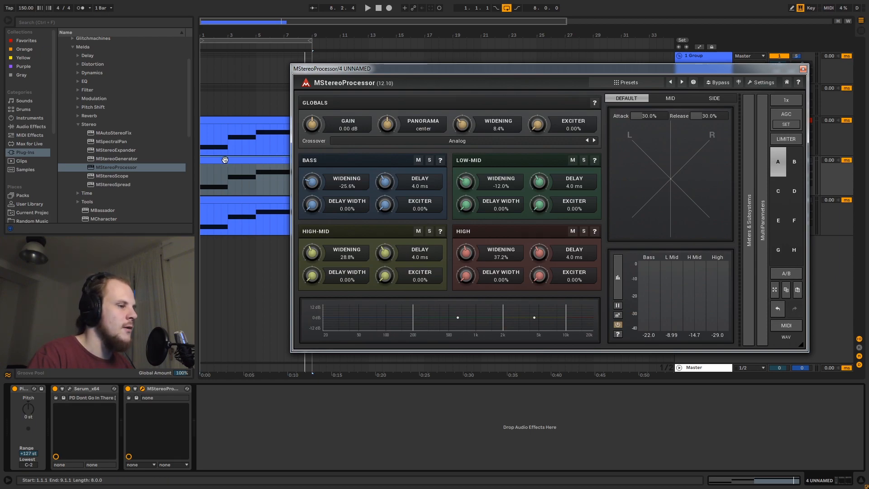
key("space")
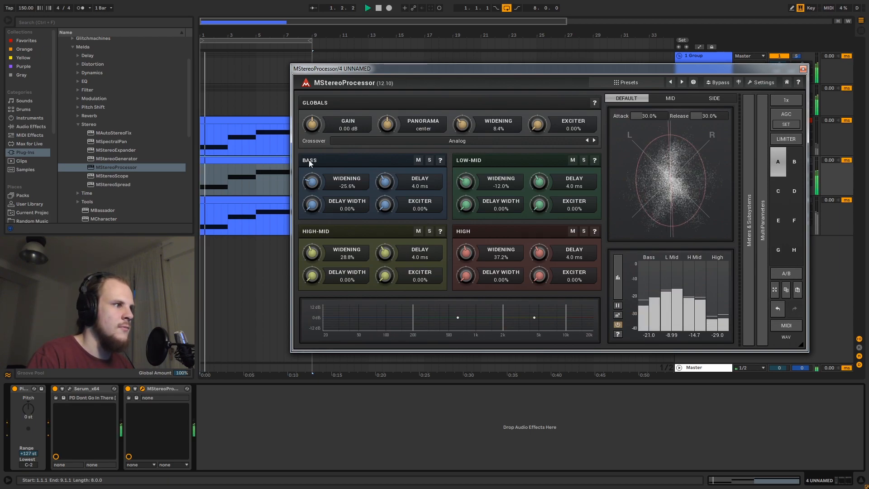
left_click_drag(312, 181, 312, 185)
left_click_drag(468, 180, 468, 181)
left_click_drag(462, 124, 462, 143)
left_click_drag(312, 182, 312, 194)
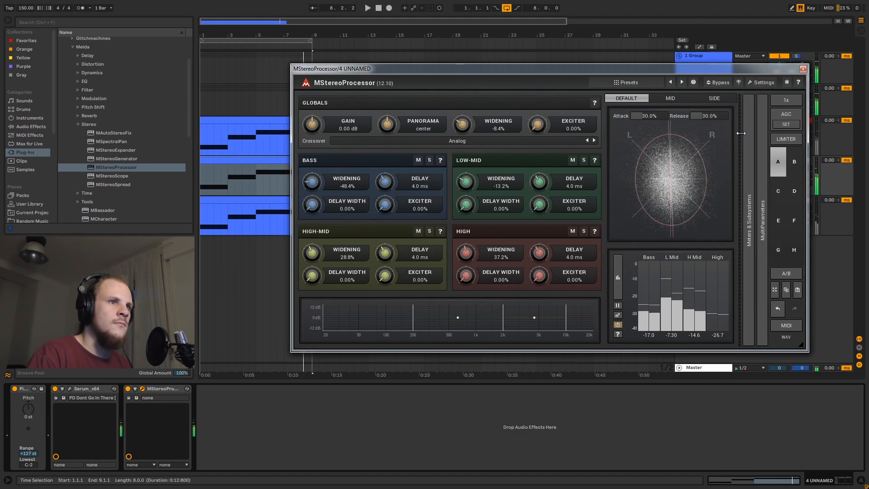
left_click(803, 69)
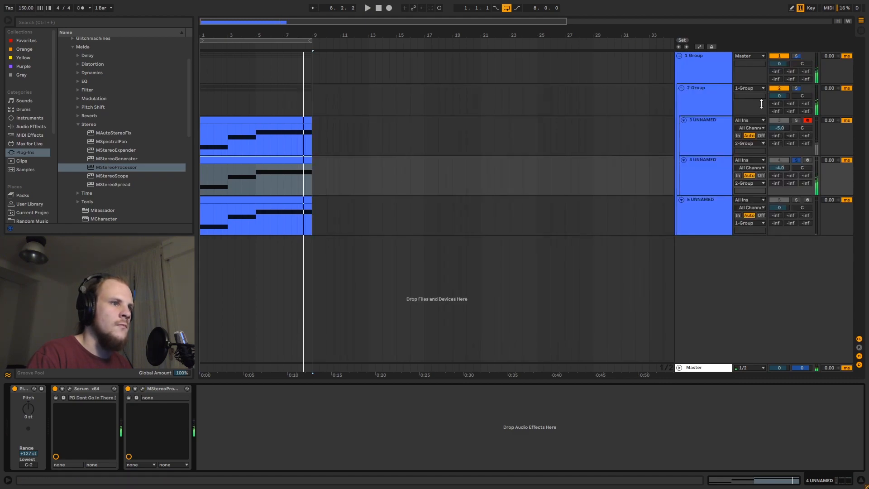
Step: Solo track 5 in place of track 4 and play its clip from the start
left_click(708, 171)
left_click(220, 157)
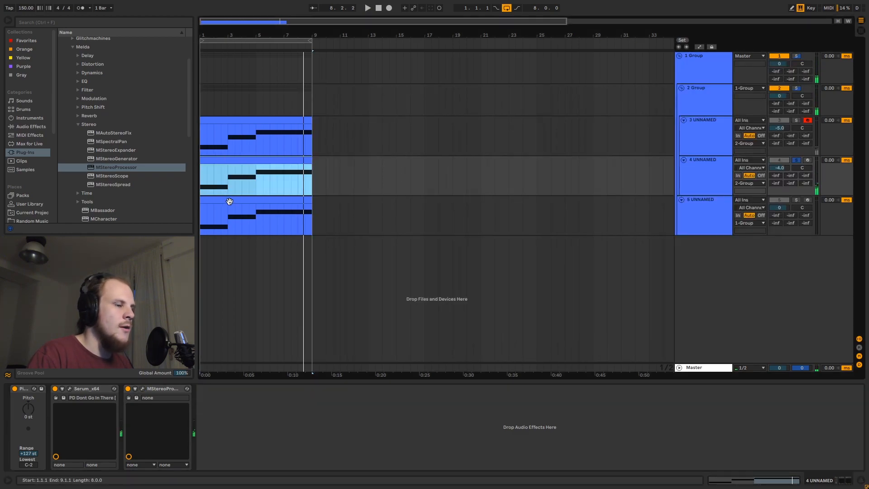
left_click(252, 201)
left_click(796, 199)
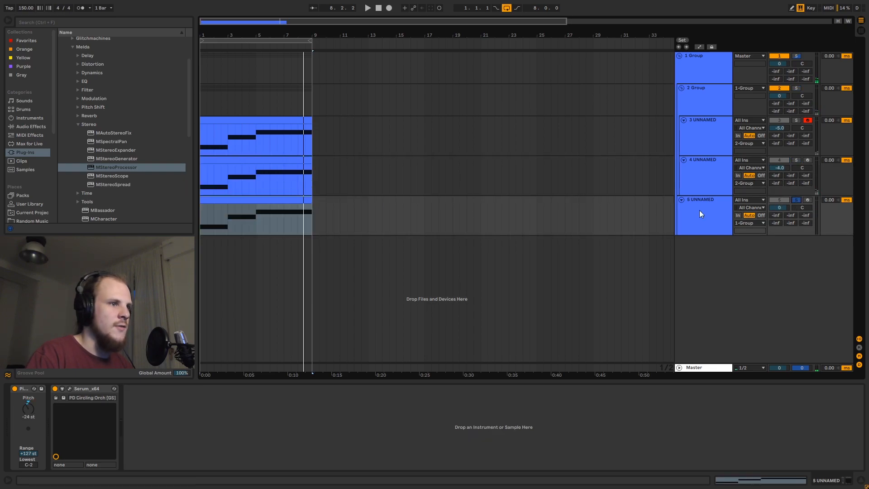
left_click(212, 200)
left_click(202, 216)
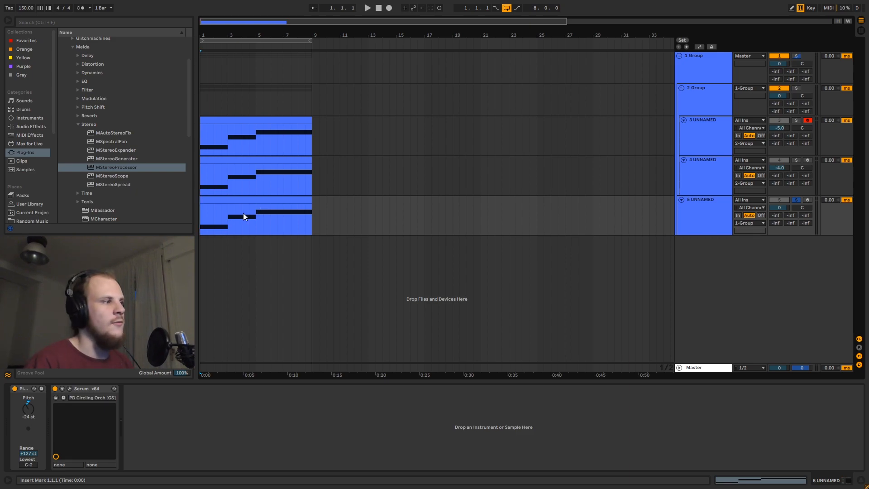
key("space")
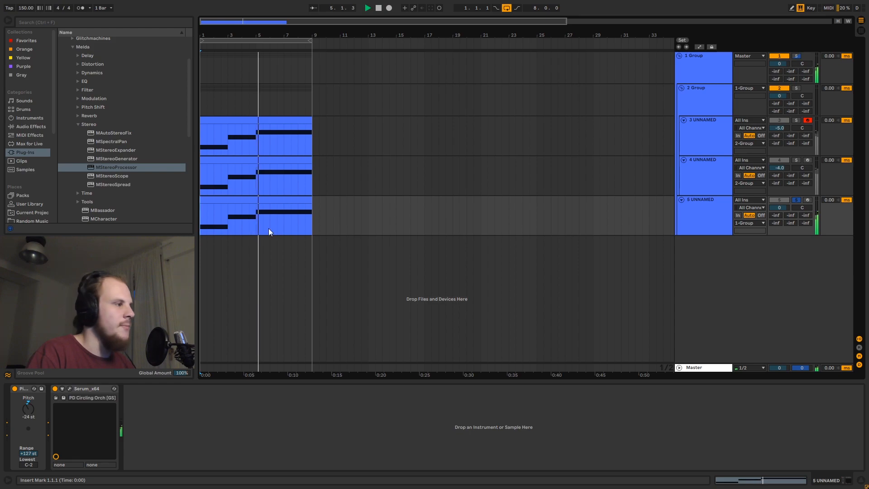
Step: Add the Utility audio effect after Serum on track 5, set its width to 0%, and play the mono result
left_click(38, 128)
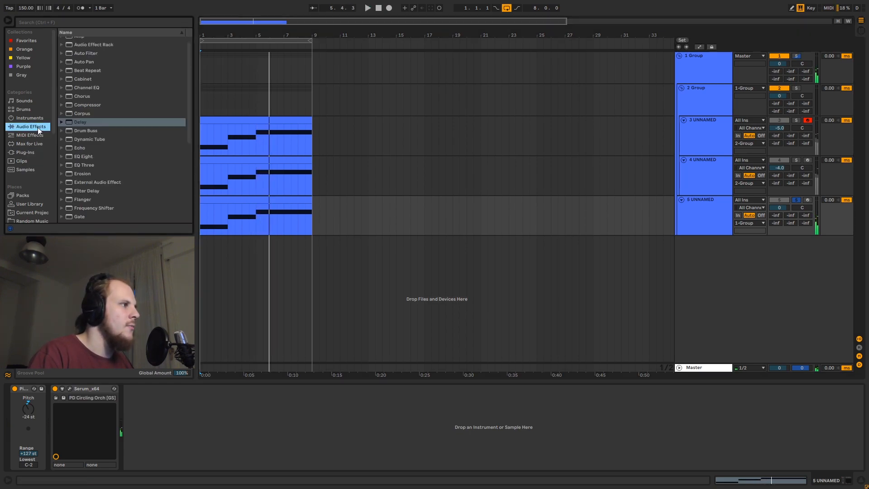
scroll(101, 175, "down", 6)
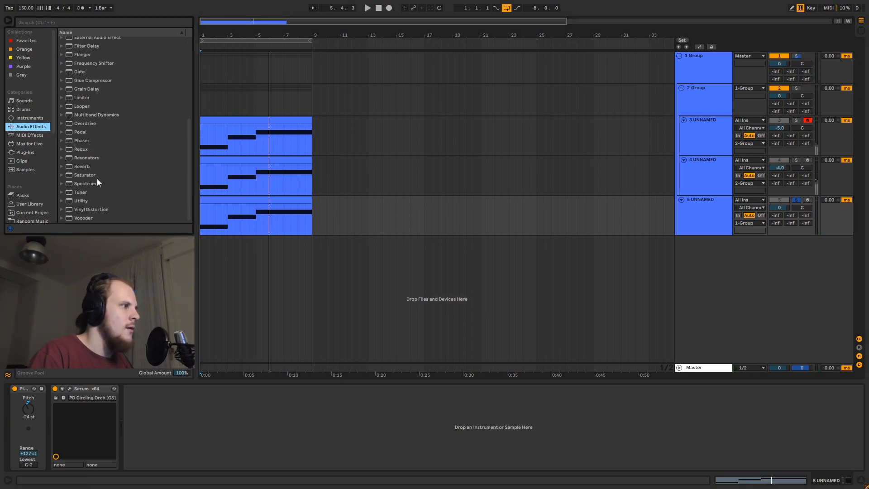
left_click_drag(78, 199, 226, 433)
left_click_drag(139, 430, 139, 471)
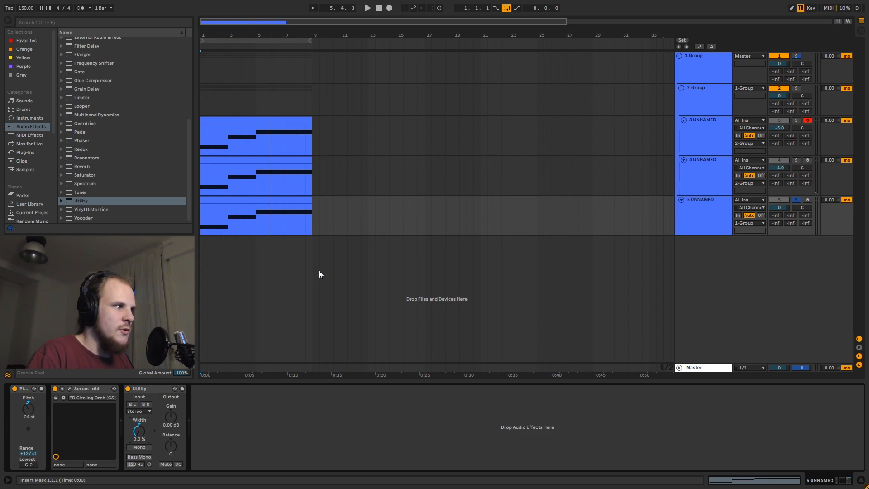
key("space")
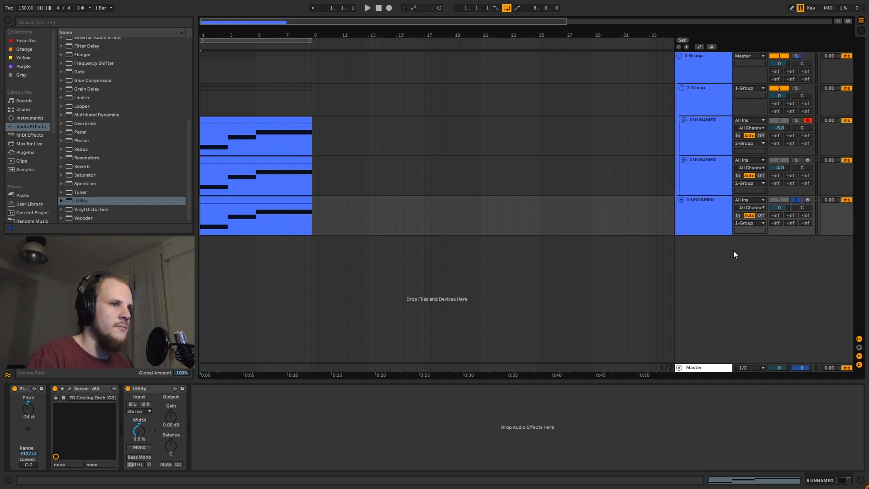
Step: Insert a new audio track below track 5 and set its audio input to 5 UNNAMED
right_click(707, 254)
left_click(731, 263)
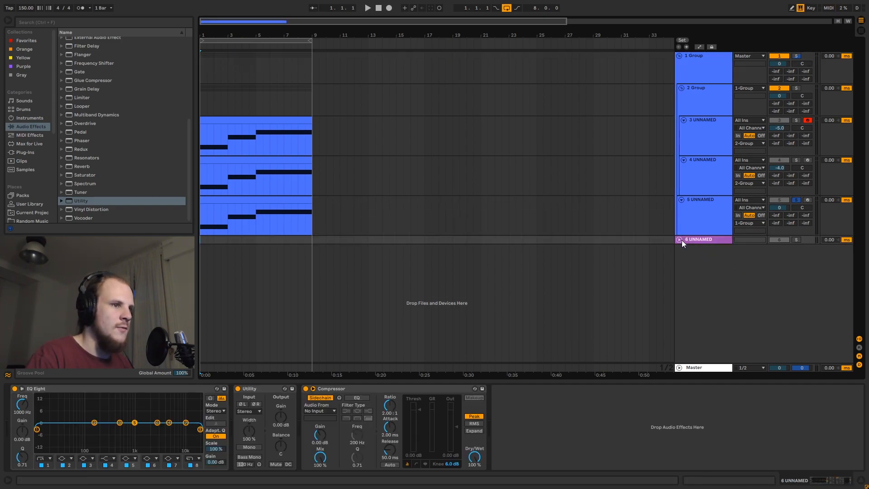
left_click(756, 241)
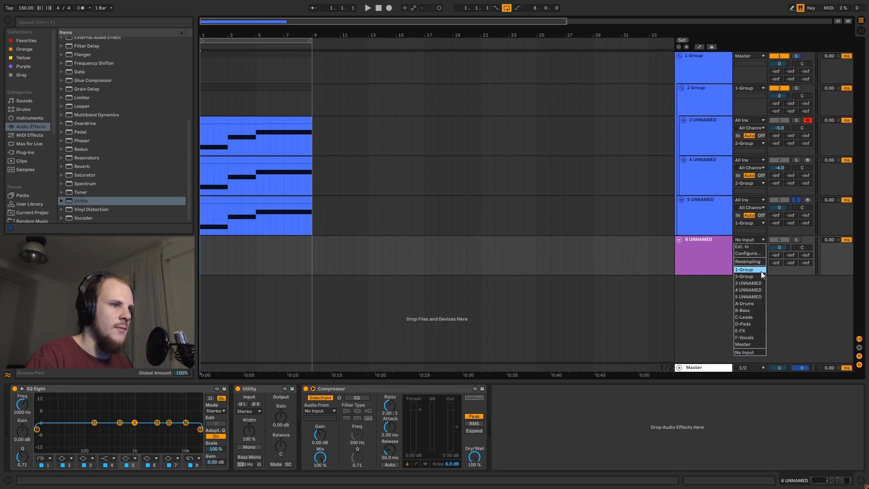
left_click(758, 296)
left_click(702, 248)
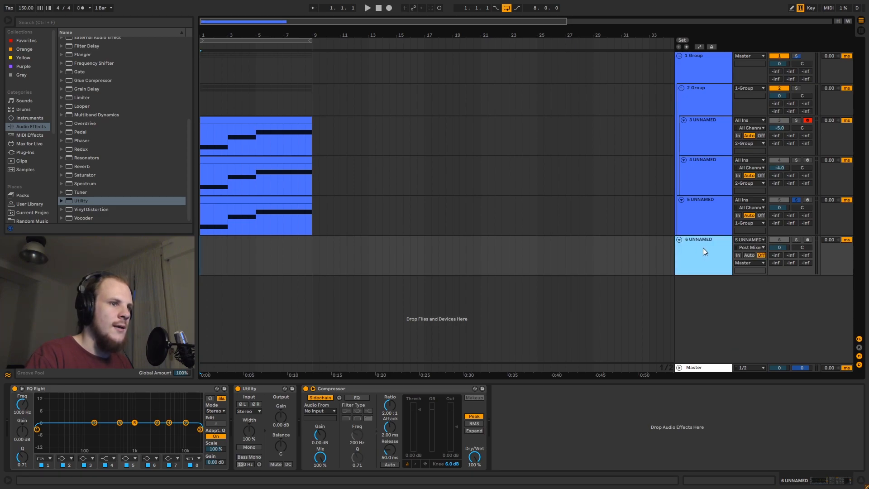
Step: Arm track 6 and record track 5's output into it from bar 1 to the end of the clip at bar 9
left_click(807, 240)
left_click(388, 8)
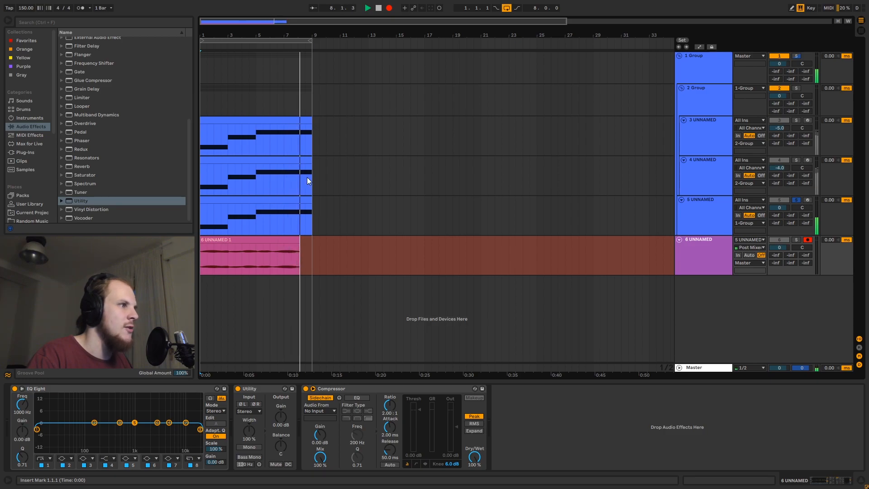
left_click(379, 9)
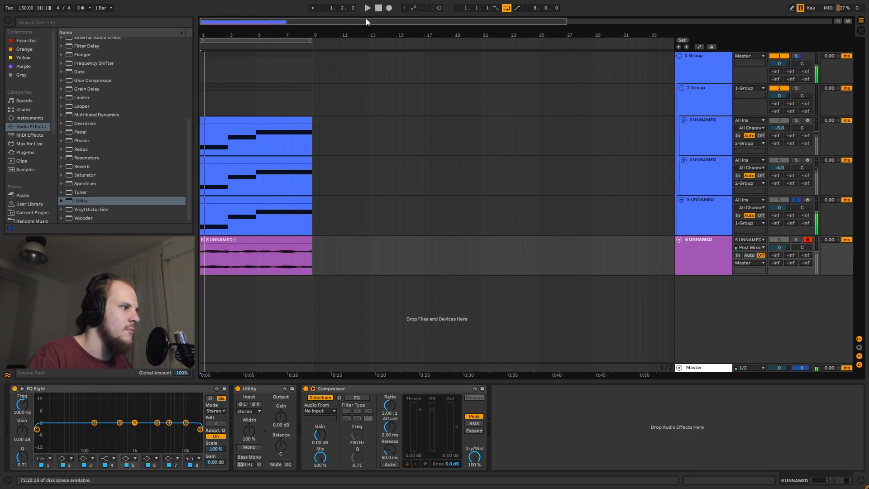
Step: Open the Serum instrument on track 5 and set the unison width of both oscillators to 0 in its global settings
left_click(215, 257)
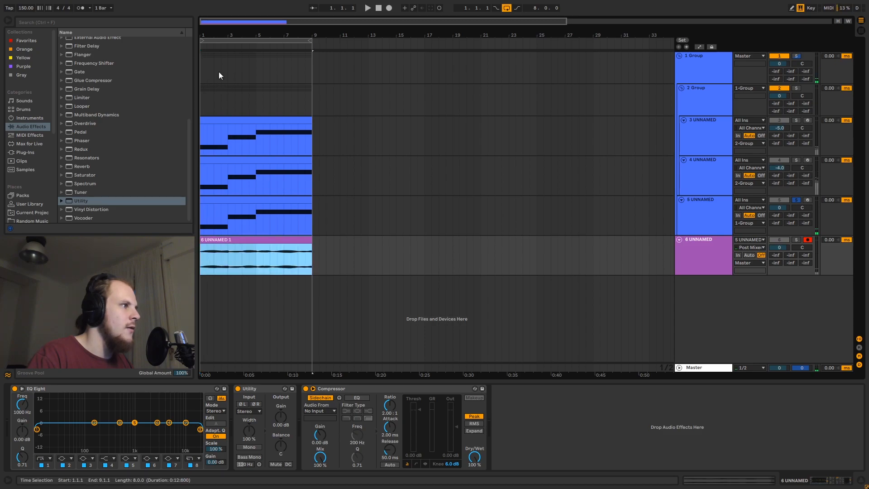
key("z")
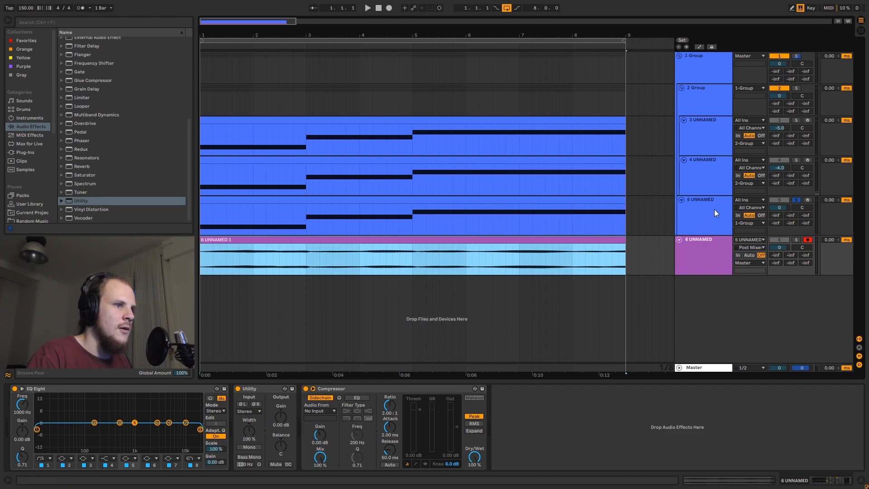
left_click(704, 216)
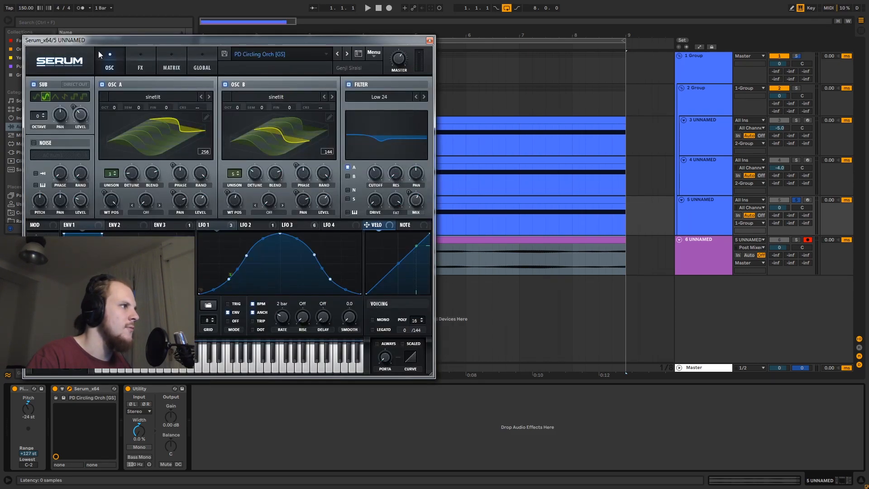
left_click_drag(110, 44, 334, 56)
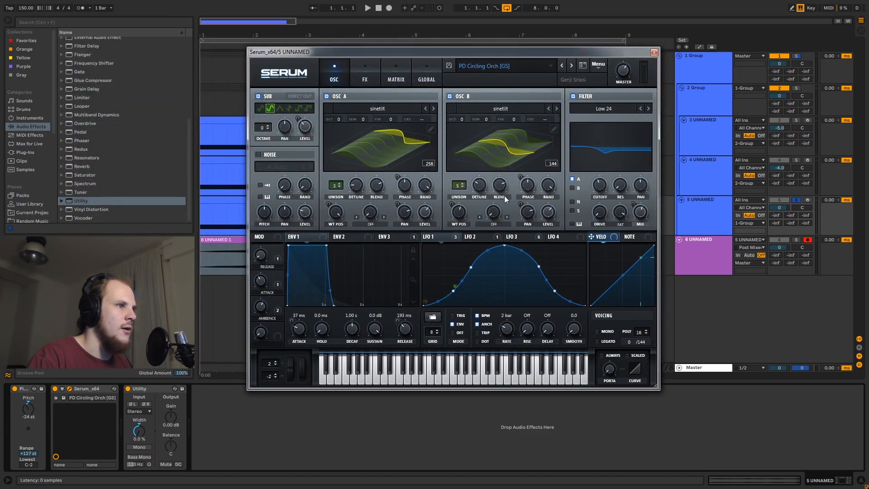
left_click(434, 81)
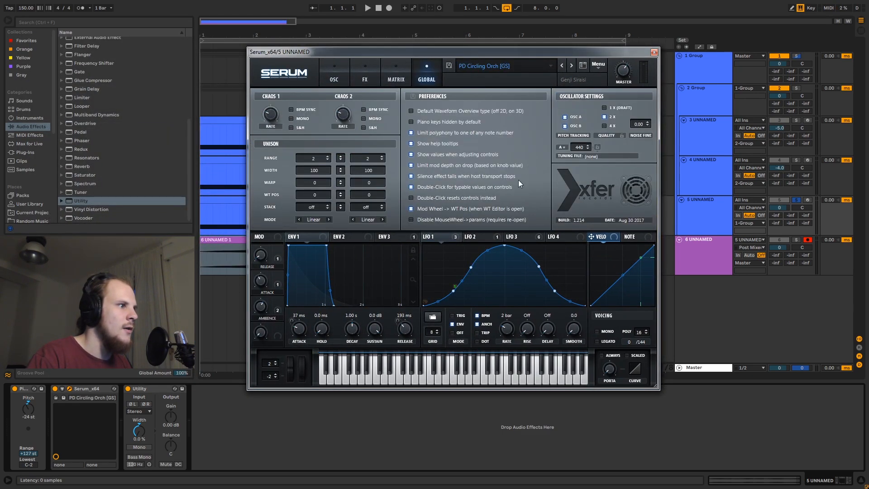
left_click_drag(316, 172, 316, 186)
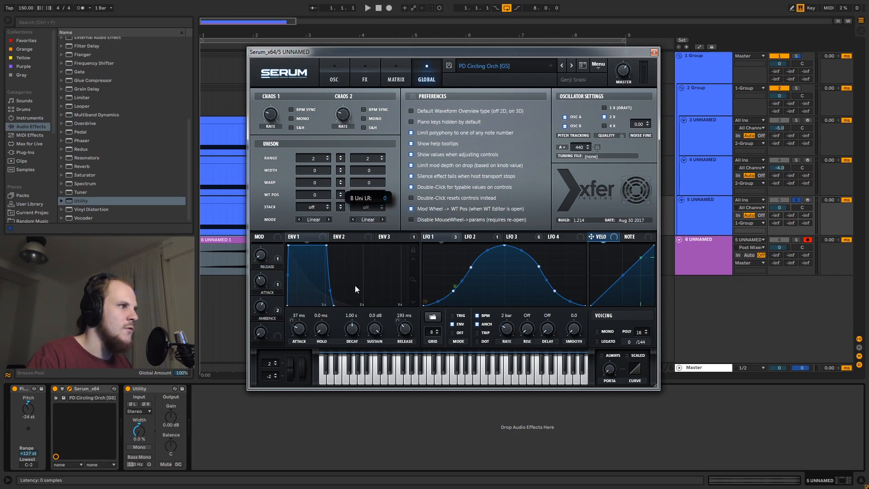
left_click(335, 80)
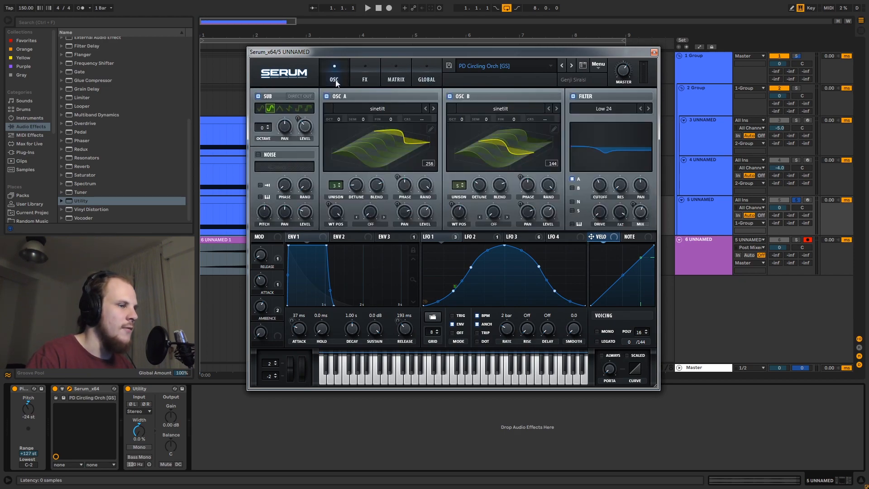
Step: Play track 5's clip from the start while reducing the unison voices of oscillators A and B to 1
left_click(216, 190)
key("space")
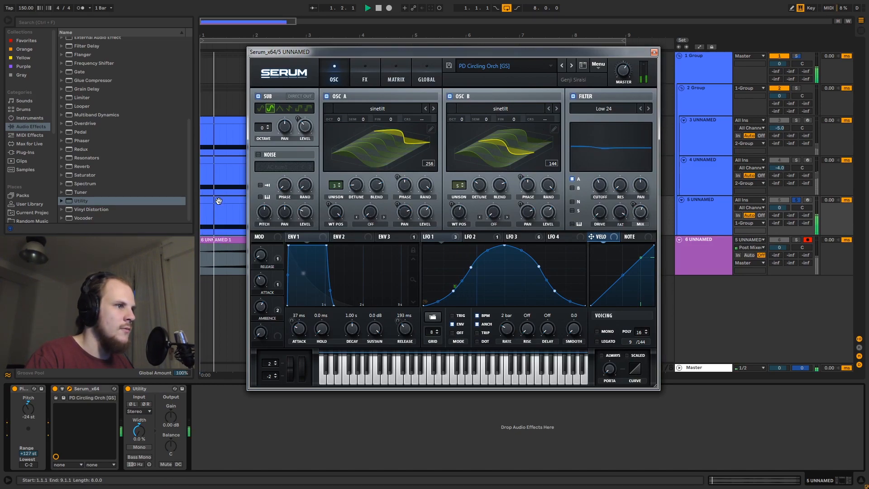
left_click_drag(458, 185, 456, 206)
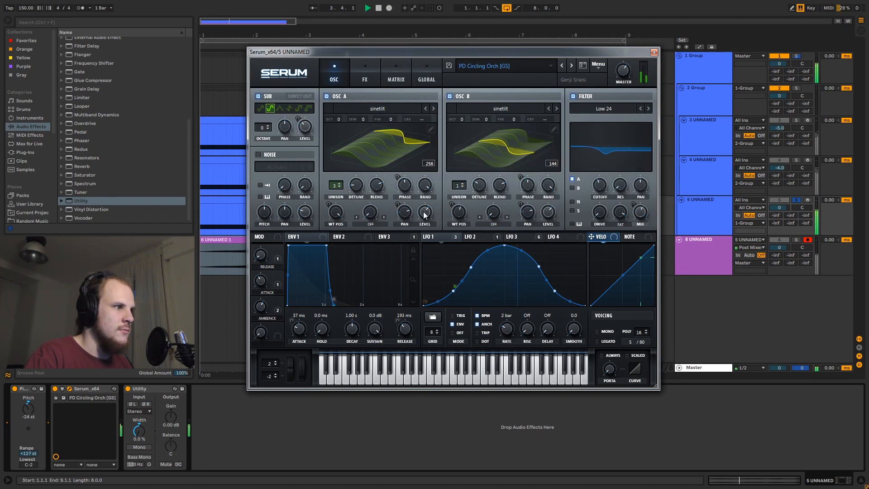
left_click_drag(335, 186, 336, 202)
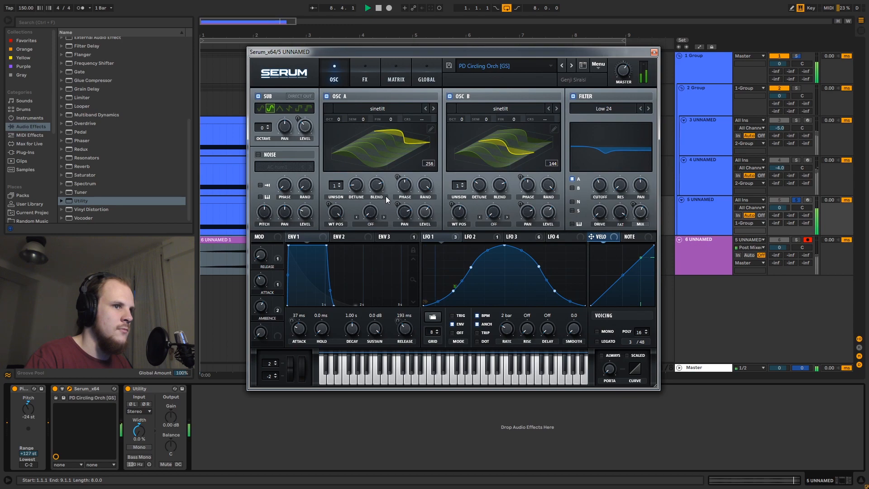
key("space")
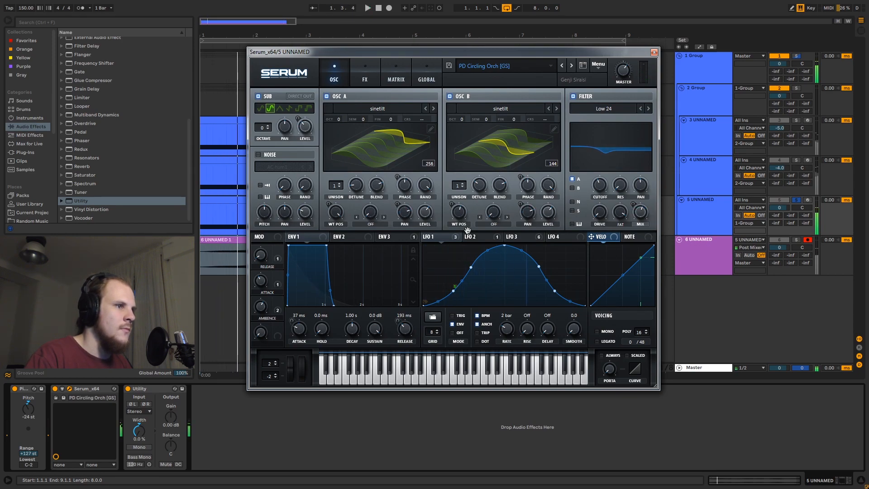
Step: Check which parameters LFO 2 and LFO 1 modulate in Serum and close the instrument's window
left_click(469, 238)
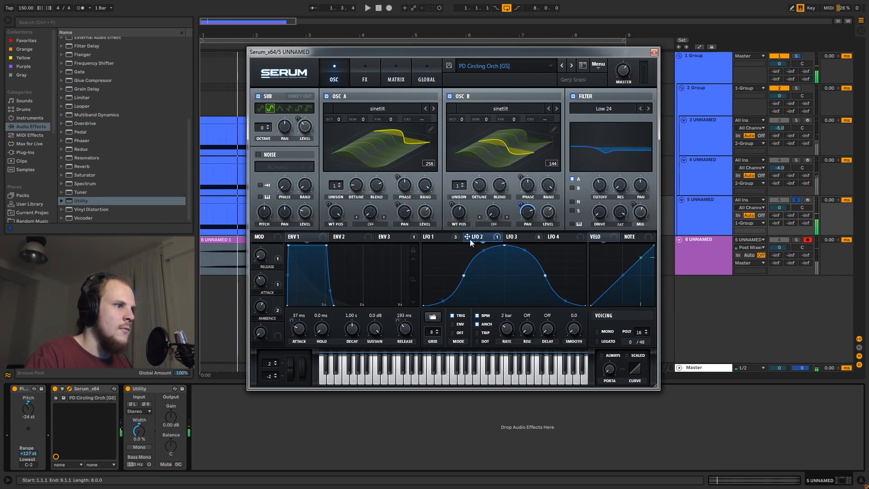
left_click(438, 239)
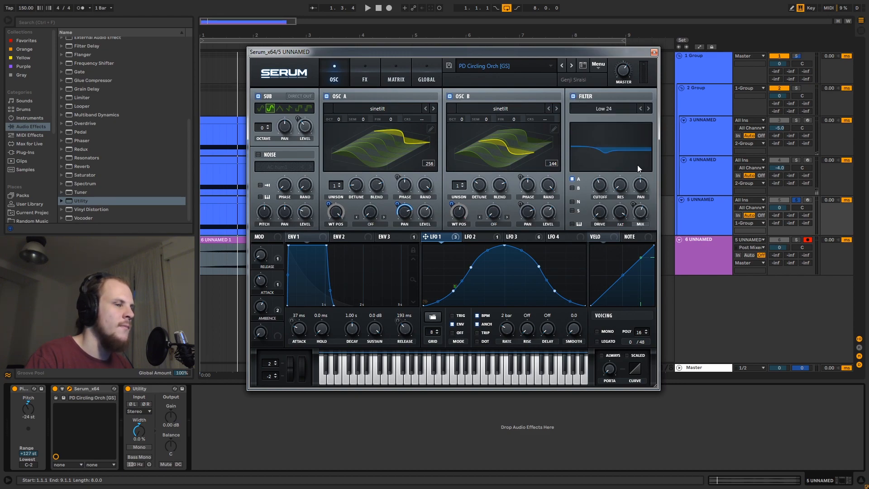
left_click(654, 53)
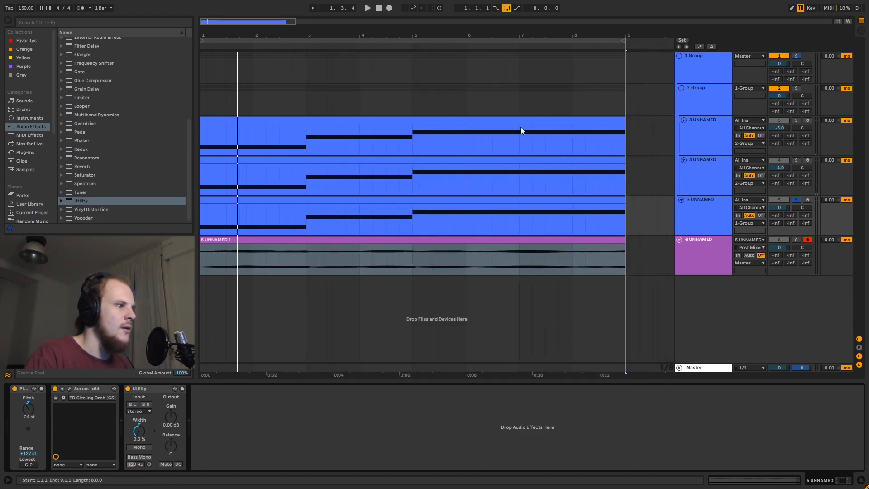
Step: Record track 5's output again over the start of the existing clip on track 6, beginning at bar 1
left_click(201, 256)
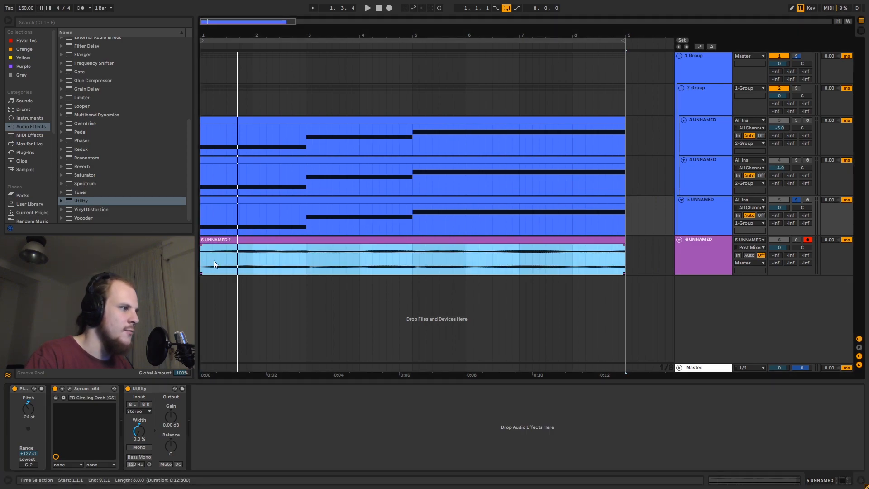
left_click(203, 255)
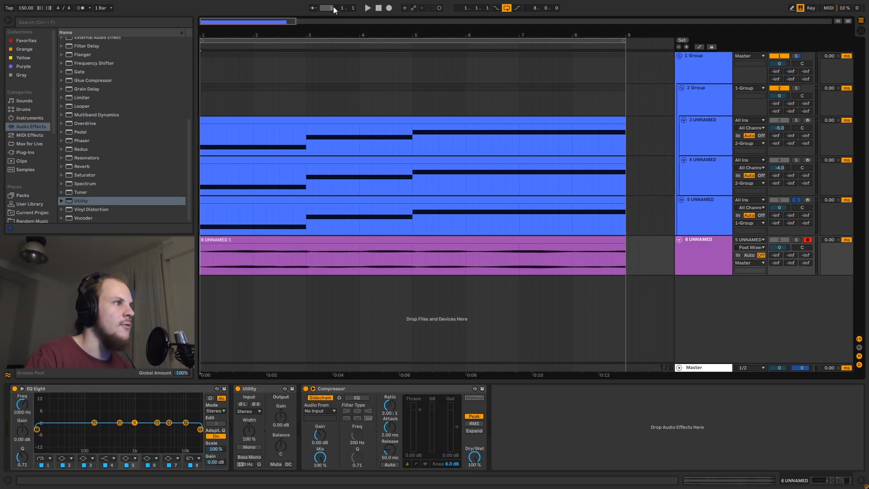
left_click(388, 9)
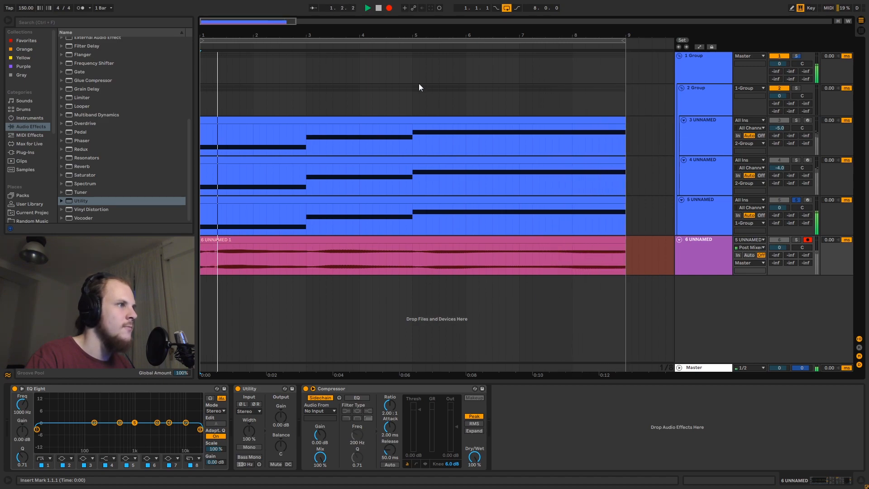
left_click(378, 7)
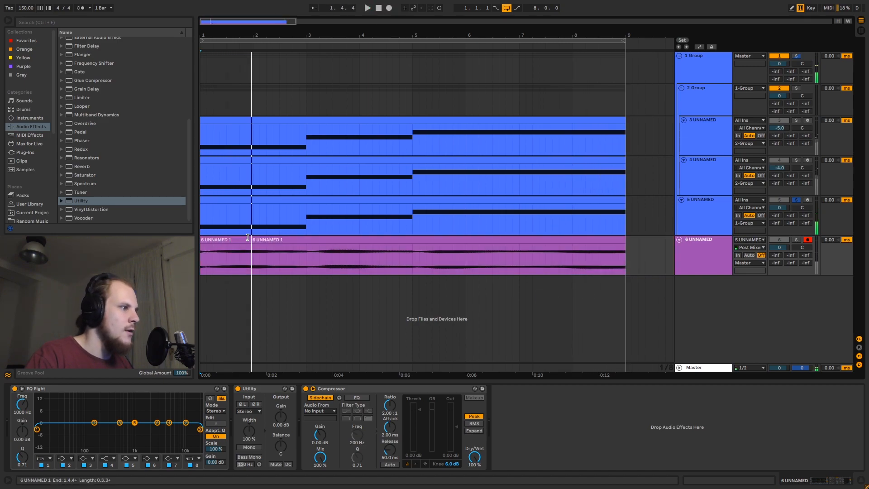
Step: Delete track 6 and collapse tracks 5, 4 and 3 in the arrangement
left_click(716, 259)
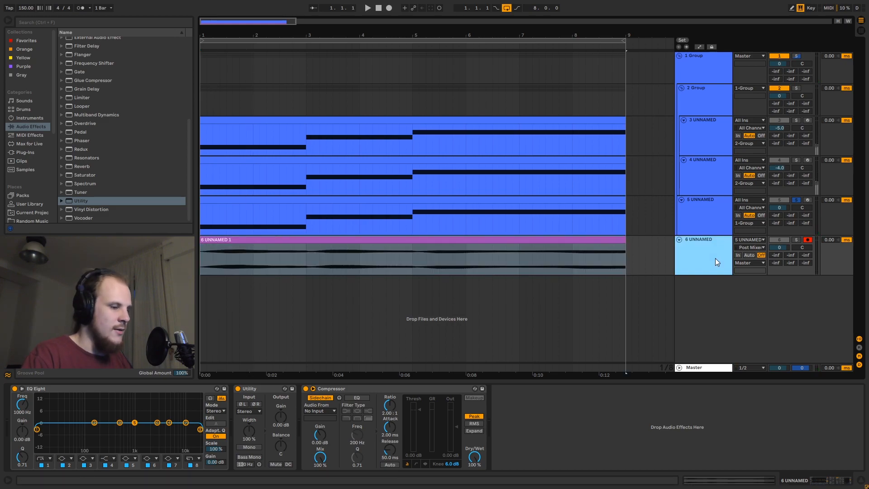
key("Delete")
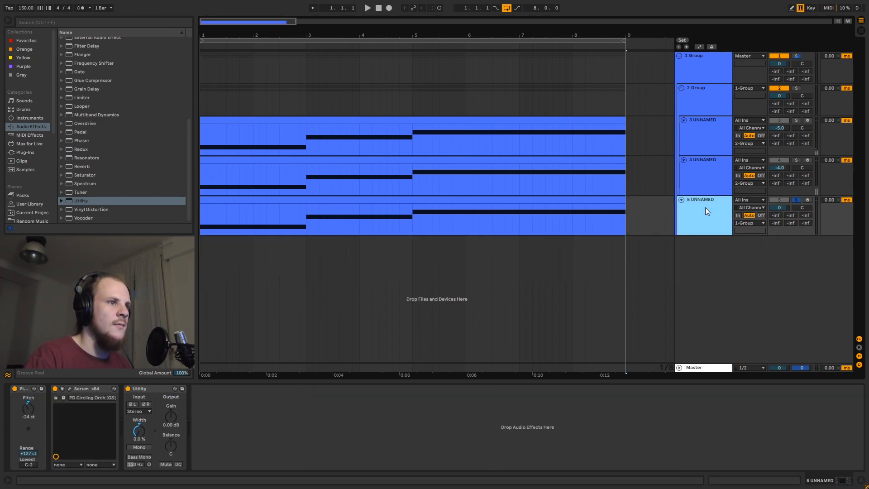
left_click(682, 200)
left_click(683, 160)
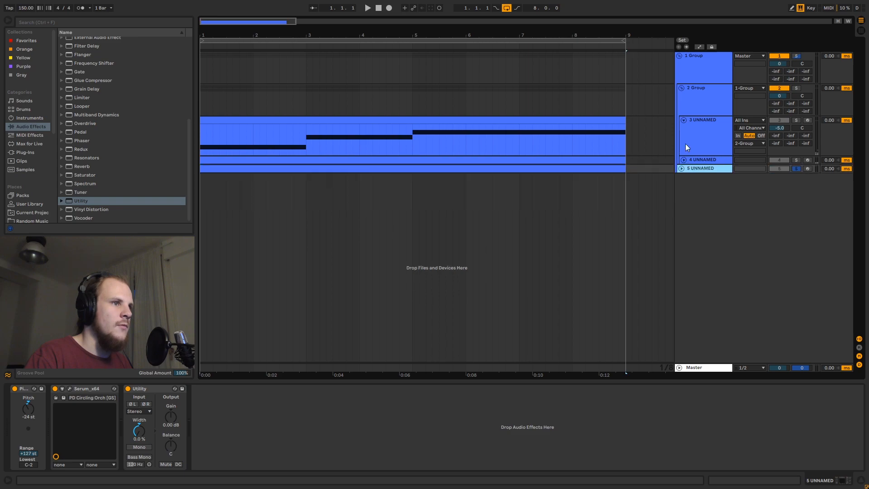
left_click(684, 120)
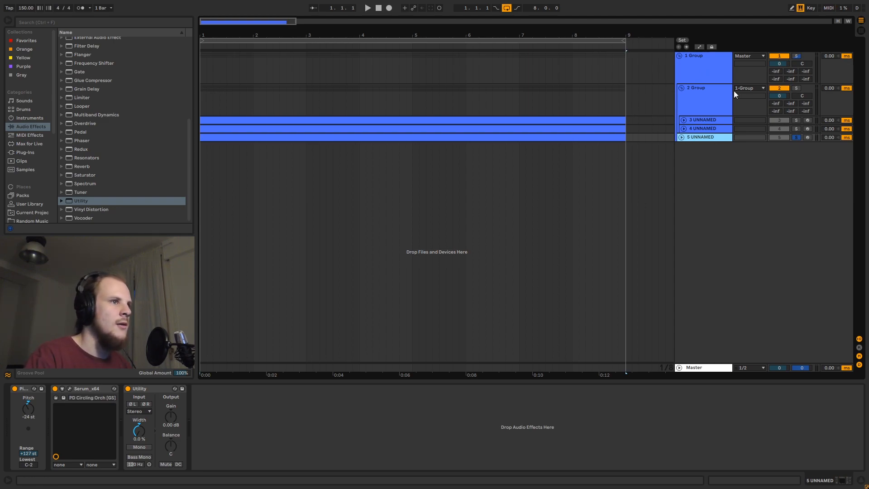
Step: Solo 1 Group in place of track 5 and set the playback start to bar 1
left_click(712, 67)
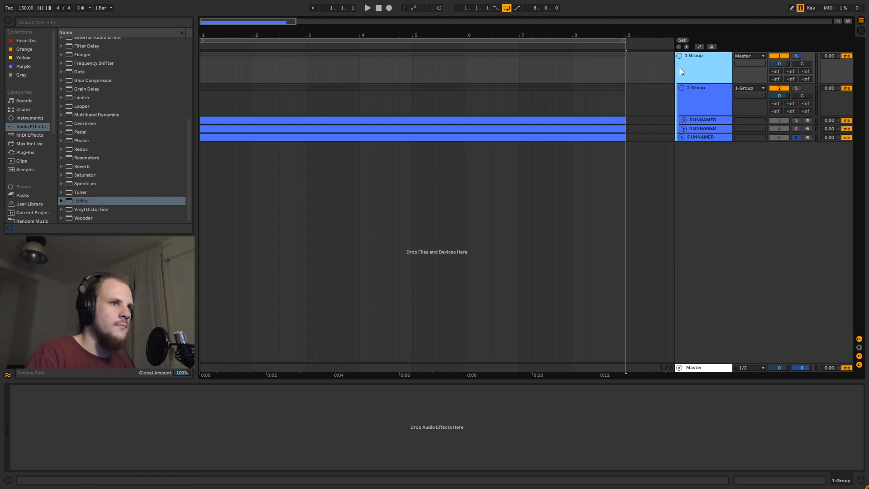
left_click(798, 57)
left_click(201, 66)
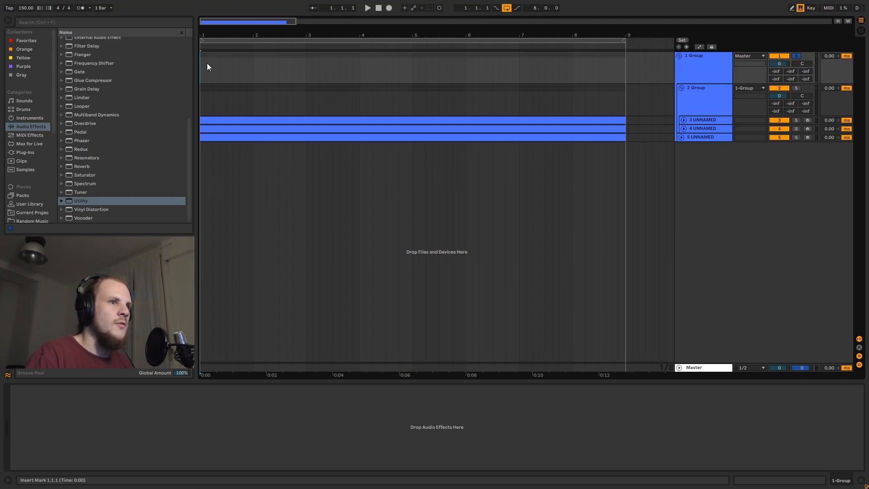
Step: Add the Melda MStereoProcessor plug-in to 1 Group and play the combined layers from bar 1
left_click(23, 152)
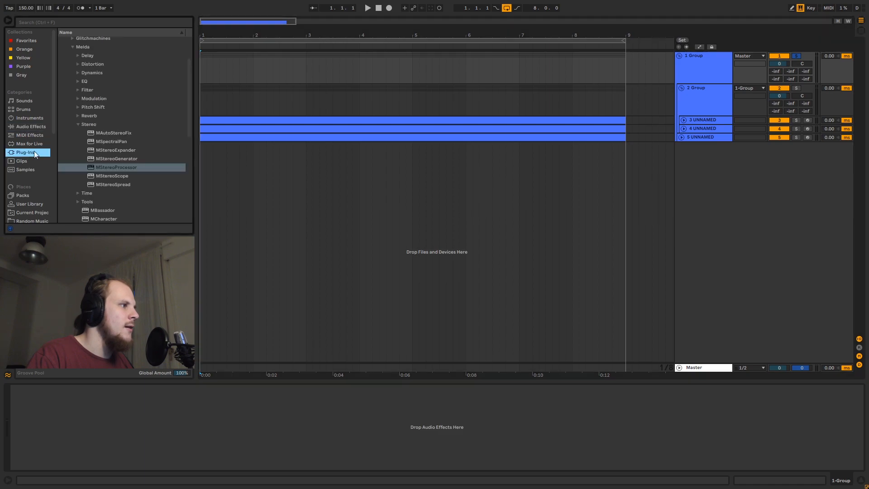
left_click_drag(92, 166, 171, 135)
left_click_drag(292, 68, 291, 69)
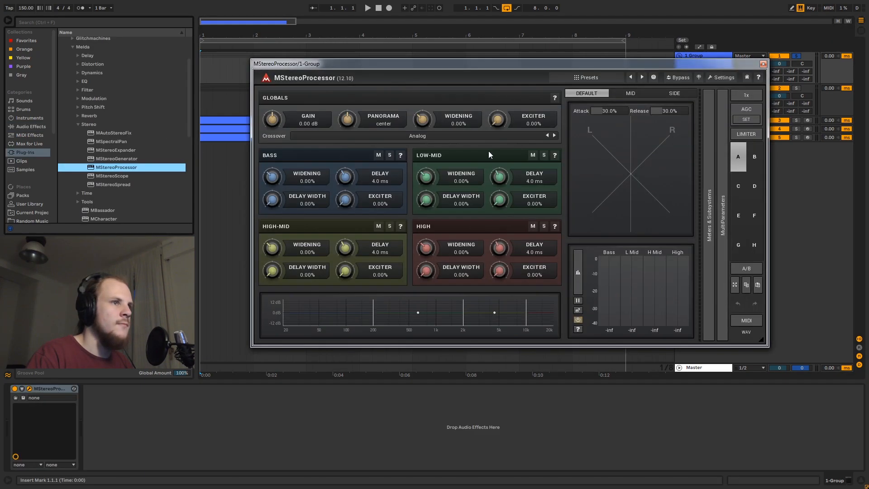
left_click(693, 64)
key("space")
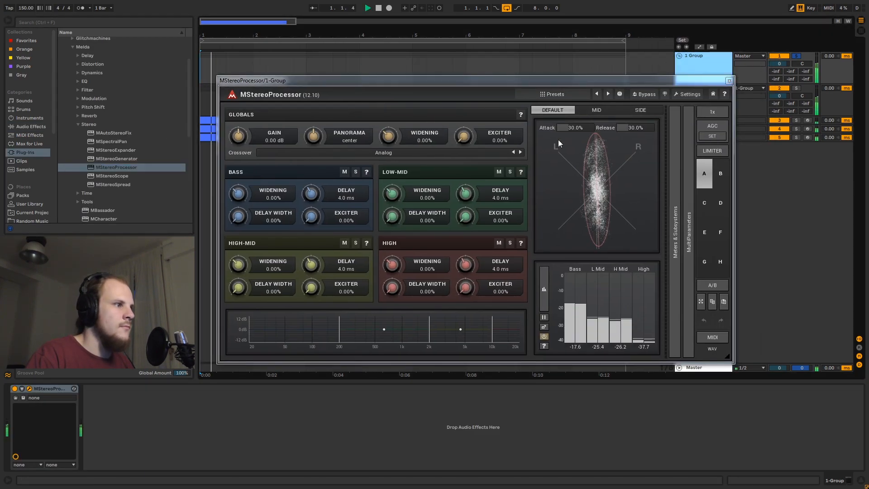
Step: In MStereoProcessor, set widening to -15.6% low-mid, 9.6% high-mid and 28.8% high, with exciters at 18.4% high-mid and 46.4% high
left_click_drag(399, 200, 398, 210)
left_click_drag(396, 267, 396, 246)
left_click_drag(242, 268, 241, 261)
left_click_drag(315, 286, 314, 246)
left_click_drag(467, 288, 467, 254)
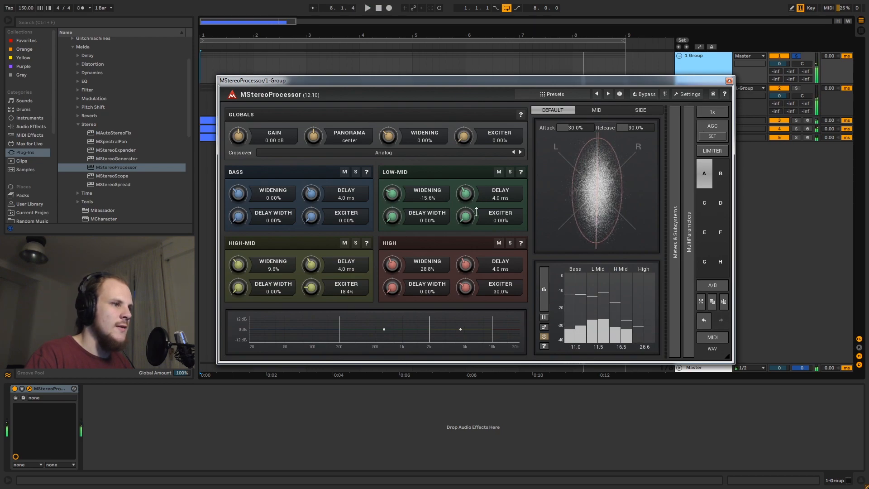
left_click_drag(465, 286, 465, 280)
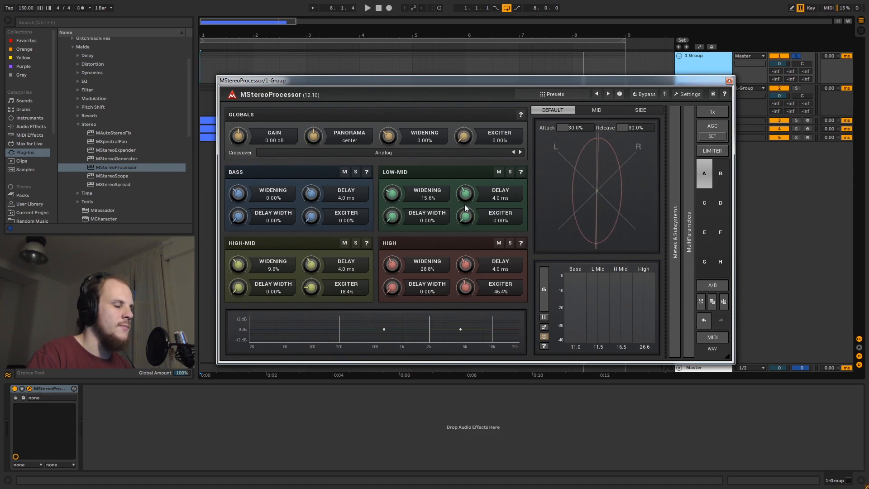
Step: Play the group from bar 1, set MStereoProcessor's global widening to 28.8%, and close its window
key("space")
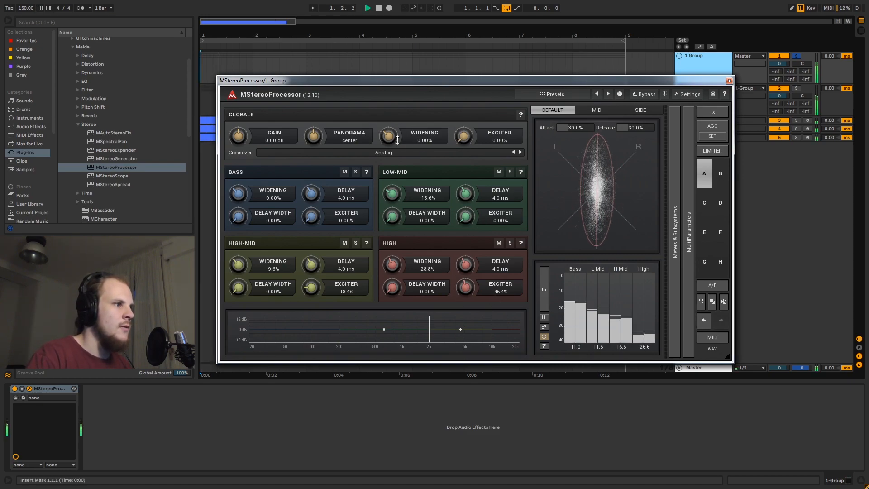
left_click_drag(388, 136, 389, 128)
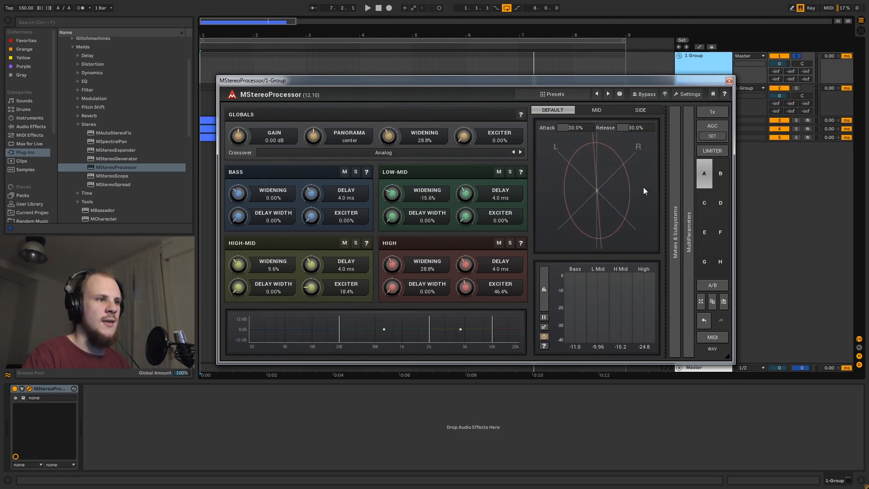
left_click(728, 81)
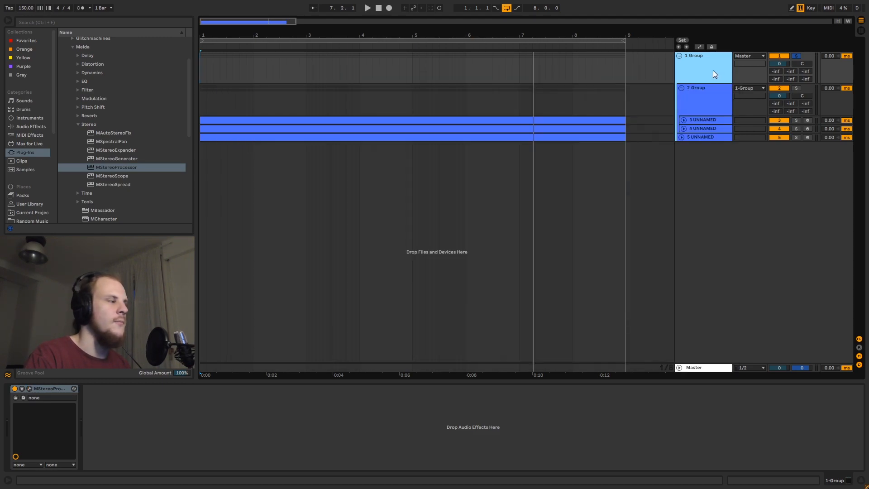
Step: Turn off solo on 1 Group and collapse the nested 2 Group
left_click(791, 56)
left_click(682, 89)
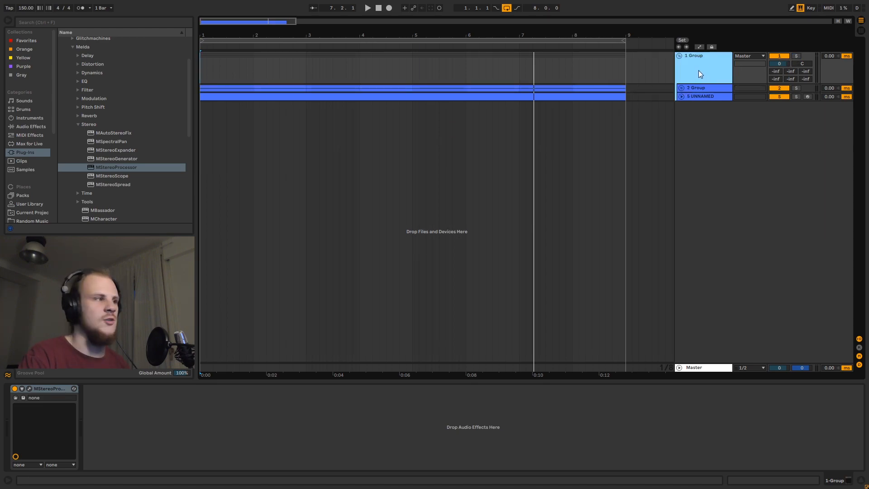
Step: Add the Auto Pan audio effect to 1 Group after MStereoProcessor
left_click(210, 79)
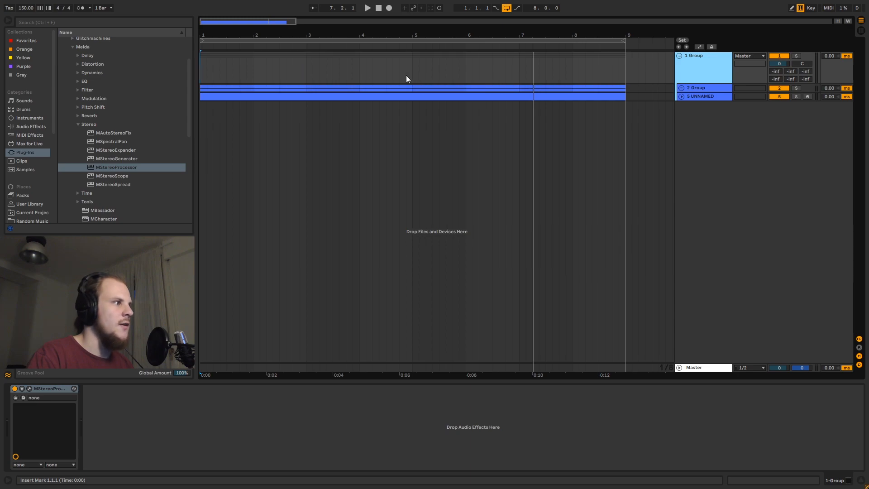
left_click(78, 124)
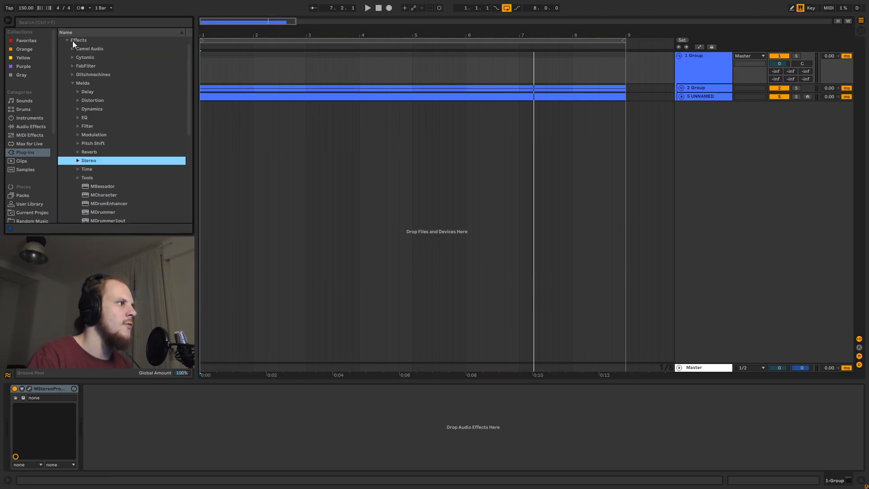
left_click(38, 127)
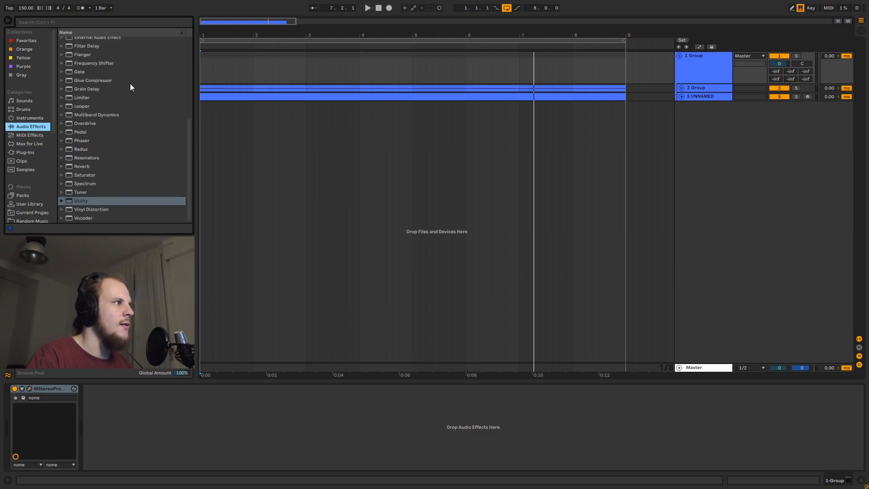
left_click_drag(85, 66, 271, 422)
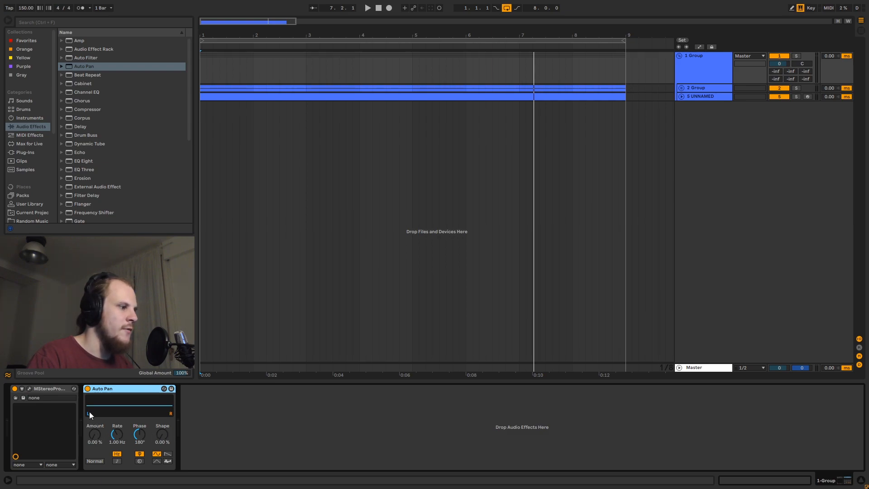
Step: Set Auto Pan to a tempo-synced rate of 1 with an amount of 73.8%
left_click_drag(96, 438, 96, 409)
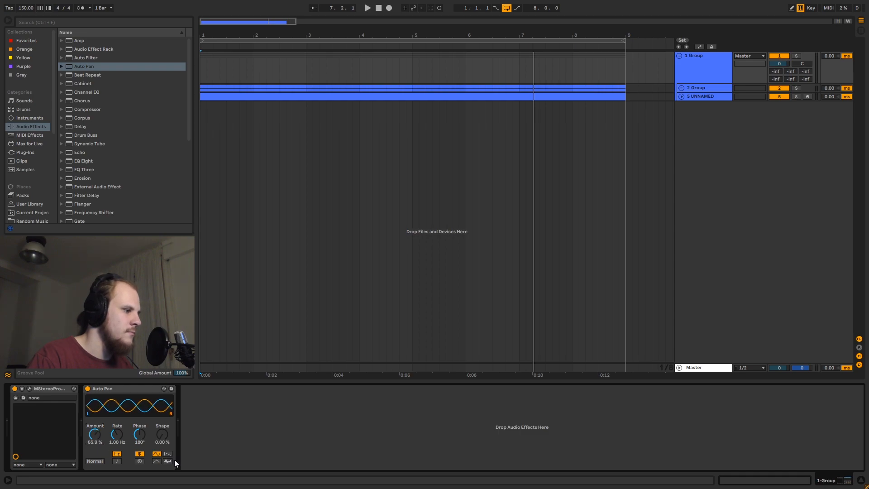
left_click(117, 461)
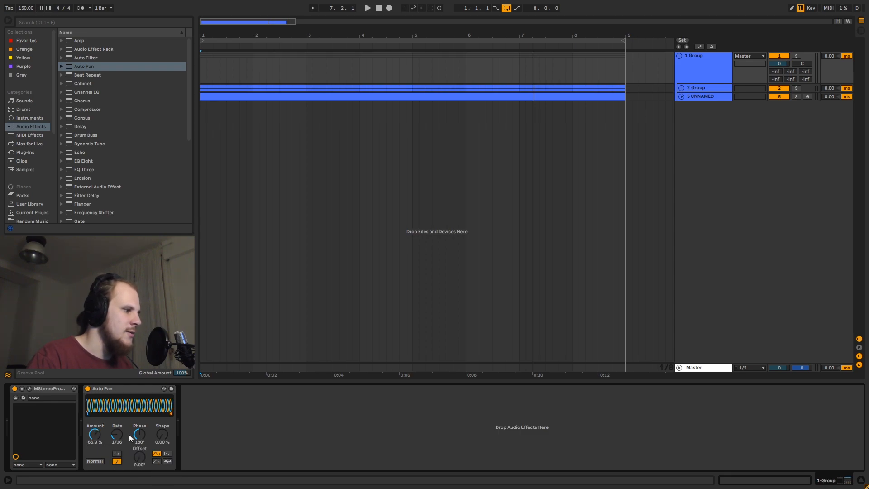
left_click_drag(117, 435, 95, 431)
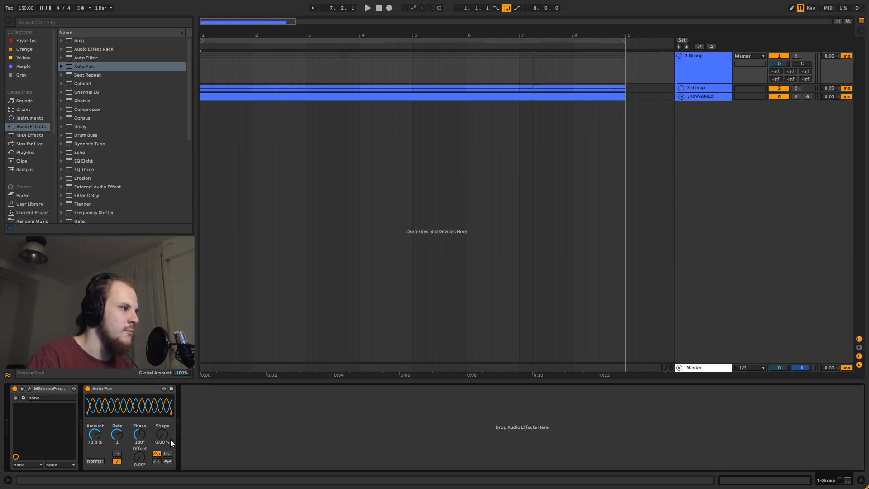
Step: Play the group from bar 1 to hear the Auto Pan movement, and stop playback
left_click(203, 52)
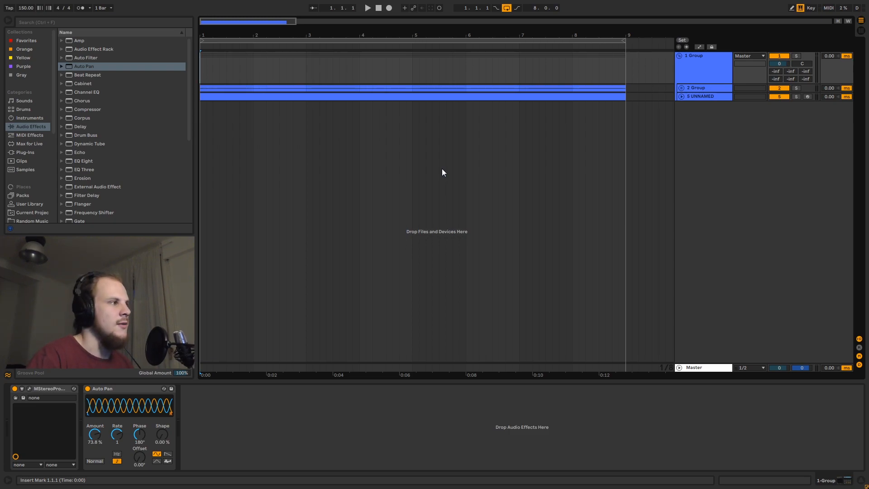
key("space")
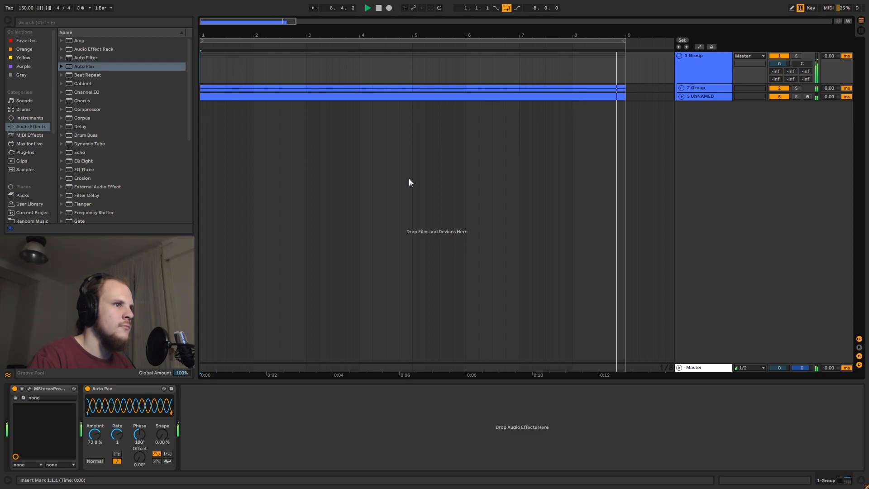
key("space")
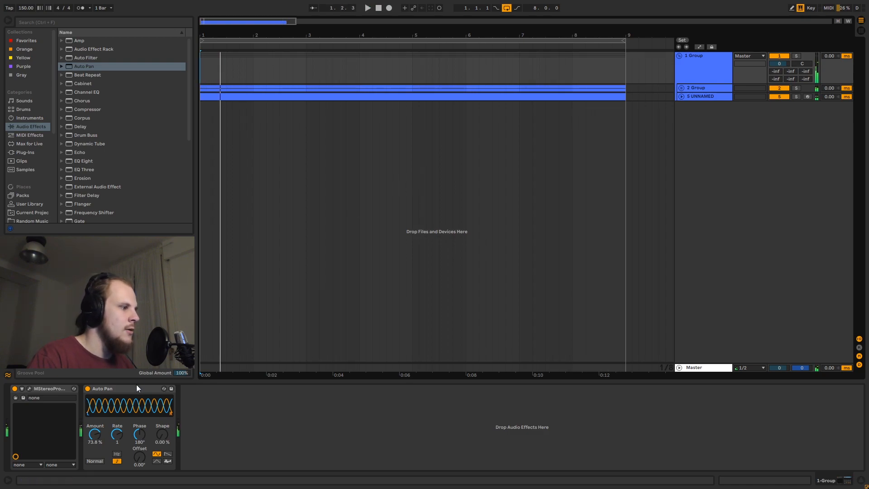
Step: Add a Utility effect after Auto Pan on 1 Group and set its width to 0%
left_click(102, 388)
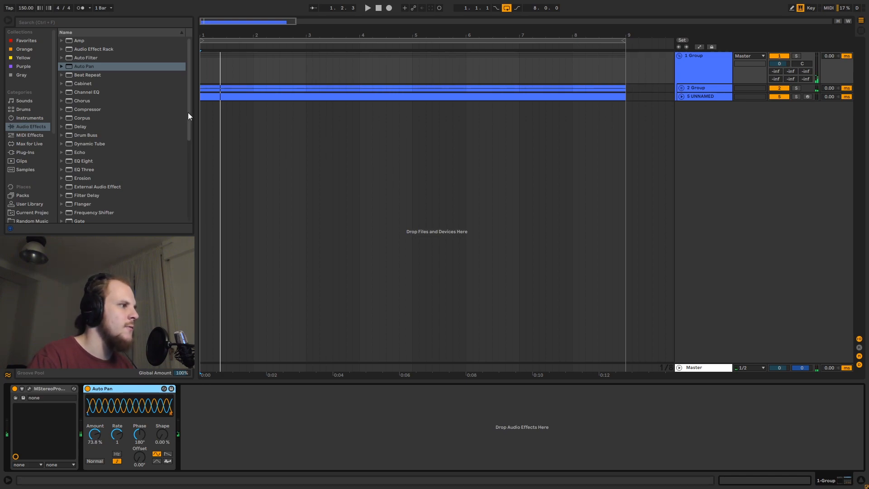
left_click_drag(188, 112, 190, 198)
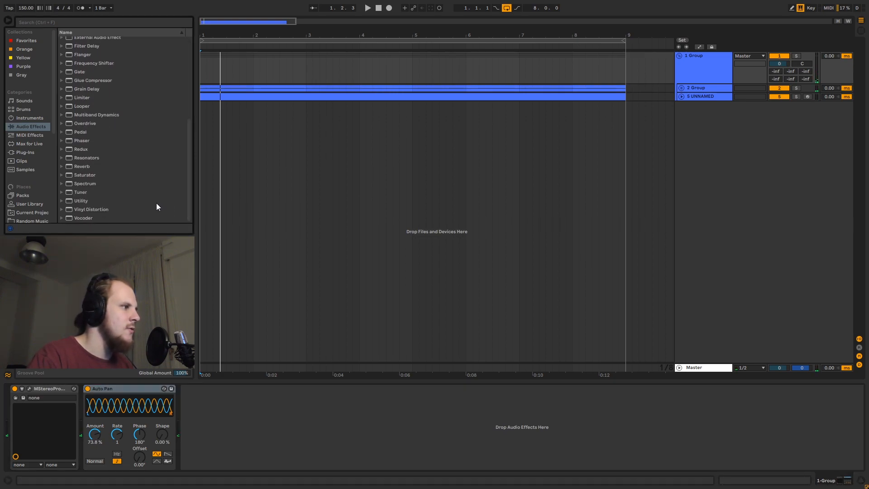
left_click_drag(87, 203, 478, 414)
left_click_drag(196, 431, 196, 475)
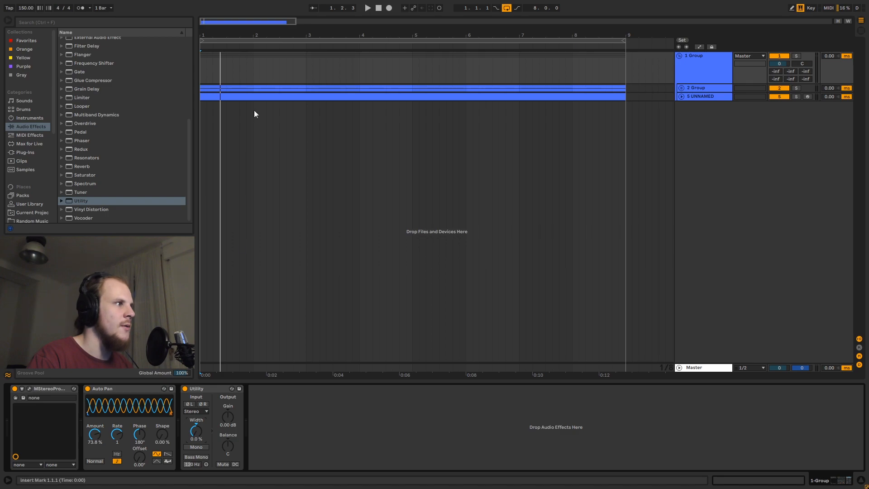
Step: Play the group from bar 1 to check the Auto Pan effect in mono, and stop playback
left_click(200, 61)
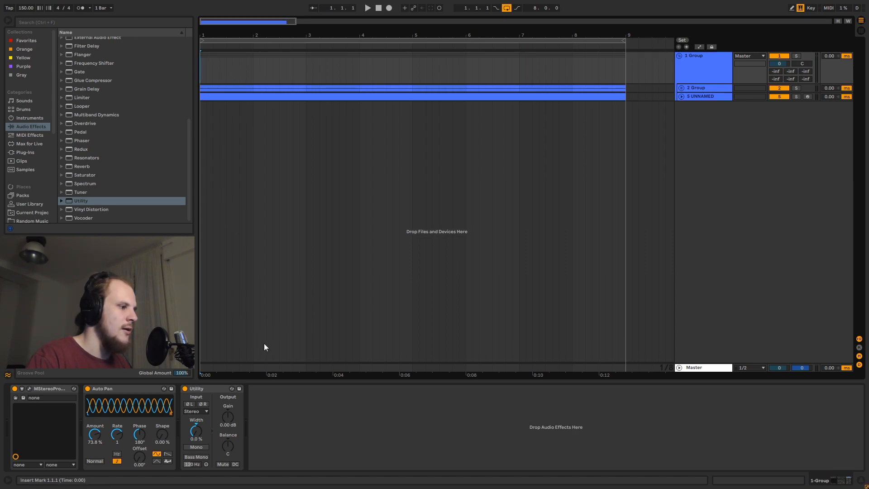
key("space")
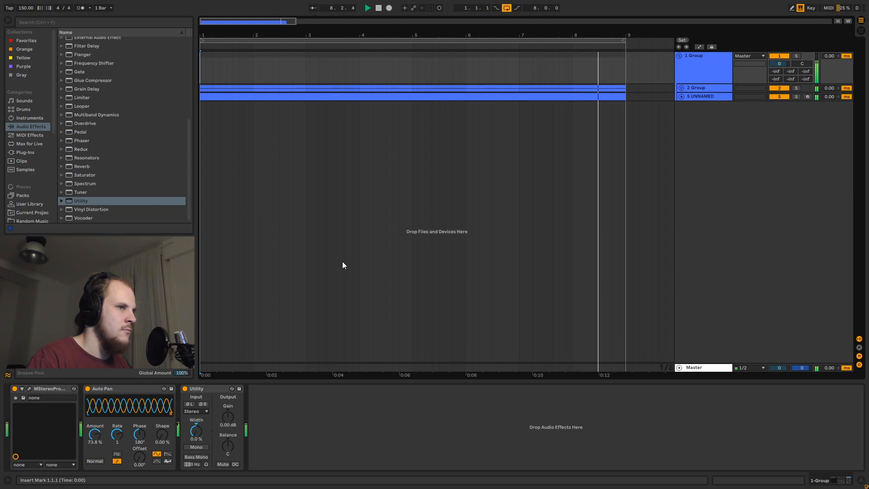
key("space")
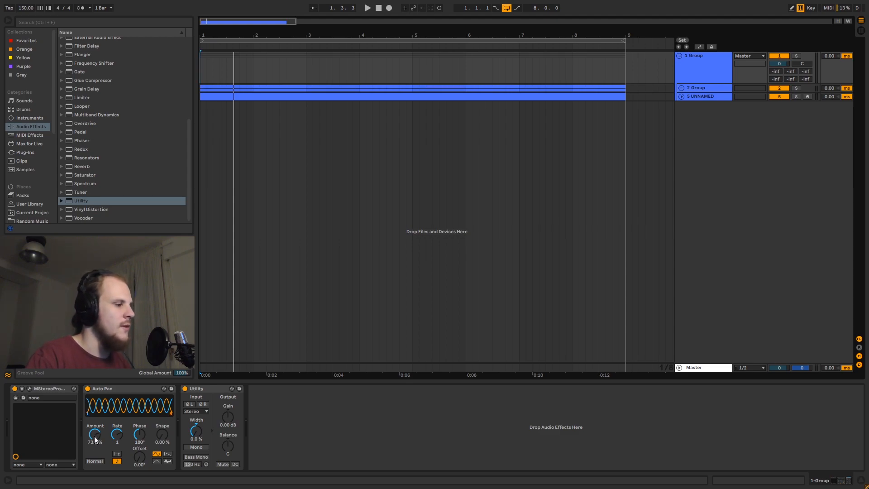
Step: Lower Auto Pan's amount to 46.8% while checking the group in mono from bar 1
left_click_drag(95, 439, 96, 457)
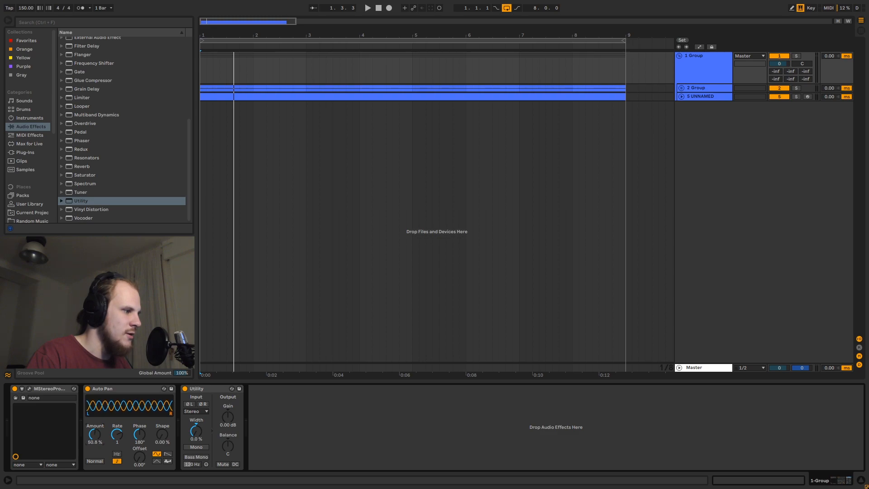
left_click(202, 58)
key("space")
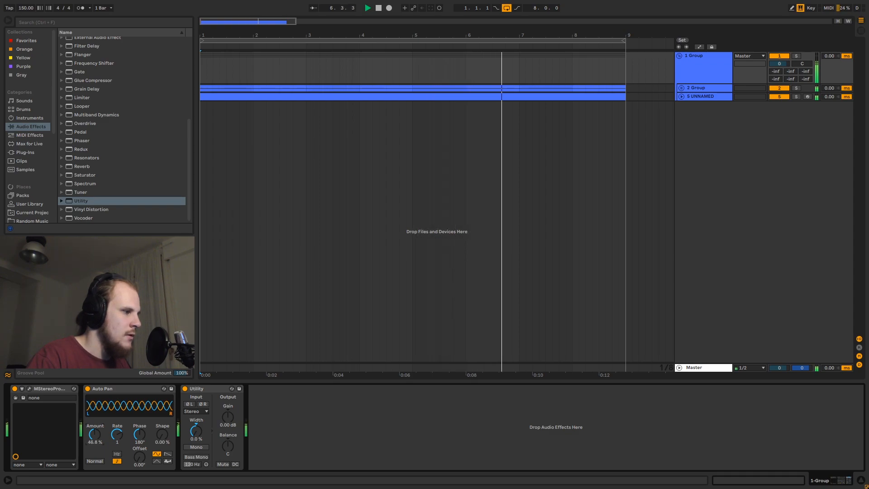
key("space")
Step: Turn off the Utility effect and play the group from bar 1 in stereo
left_click(185, 388)
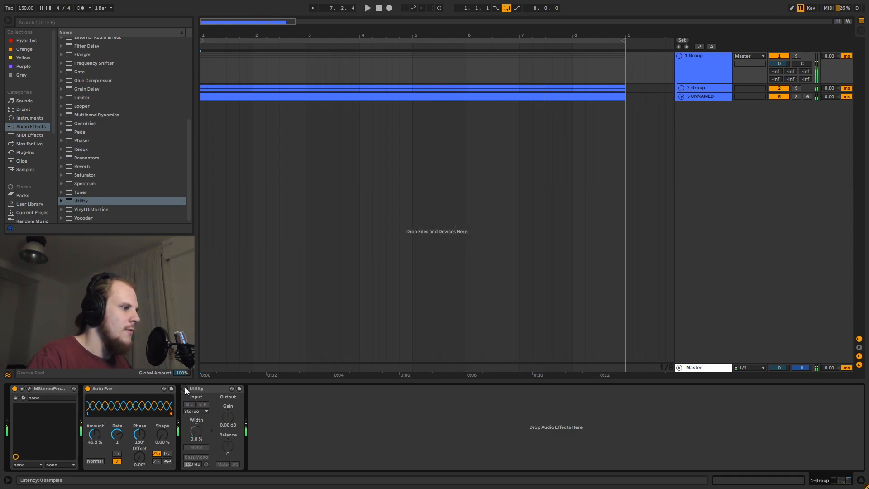
left_click(202, 62)
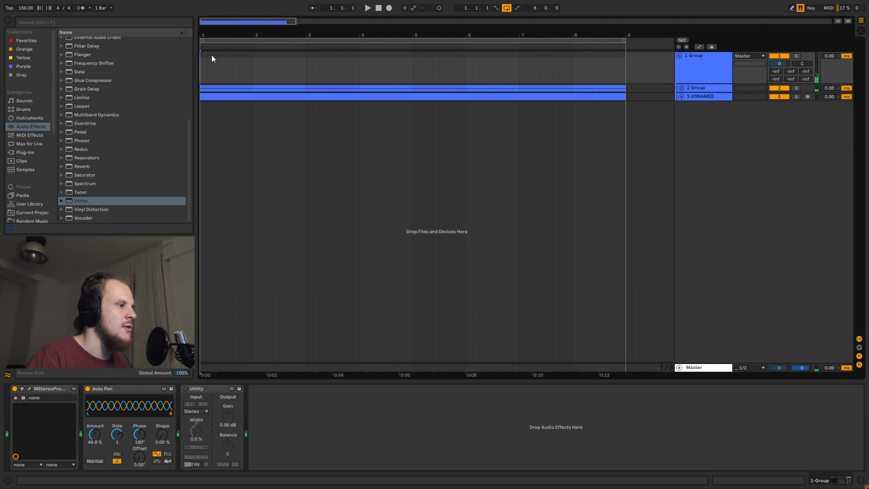
key("space")
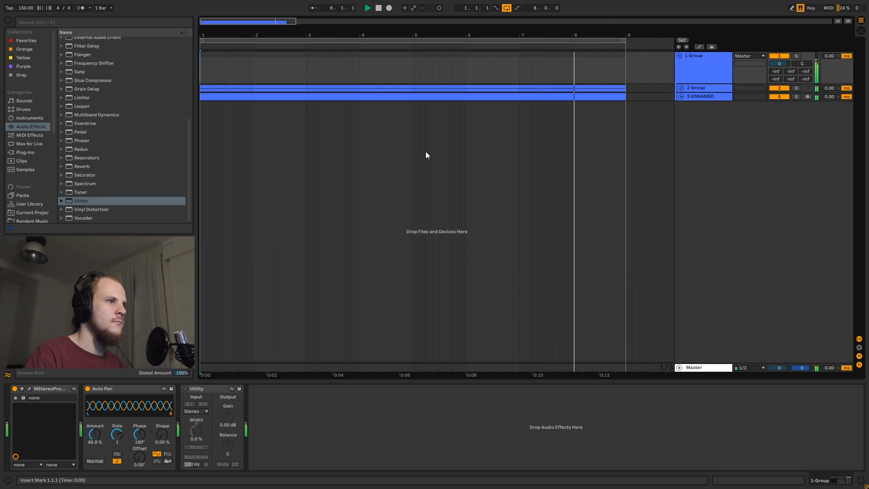
key("space")
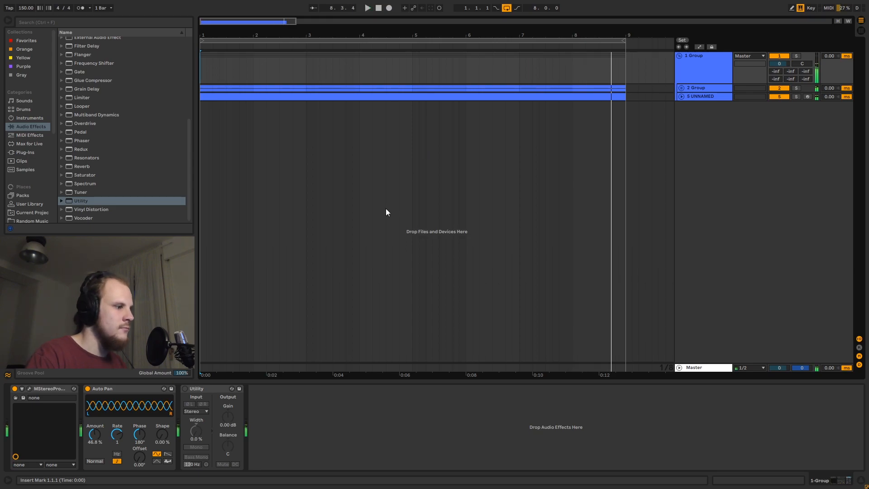